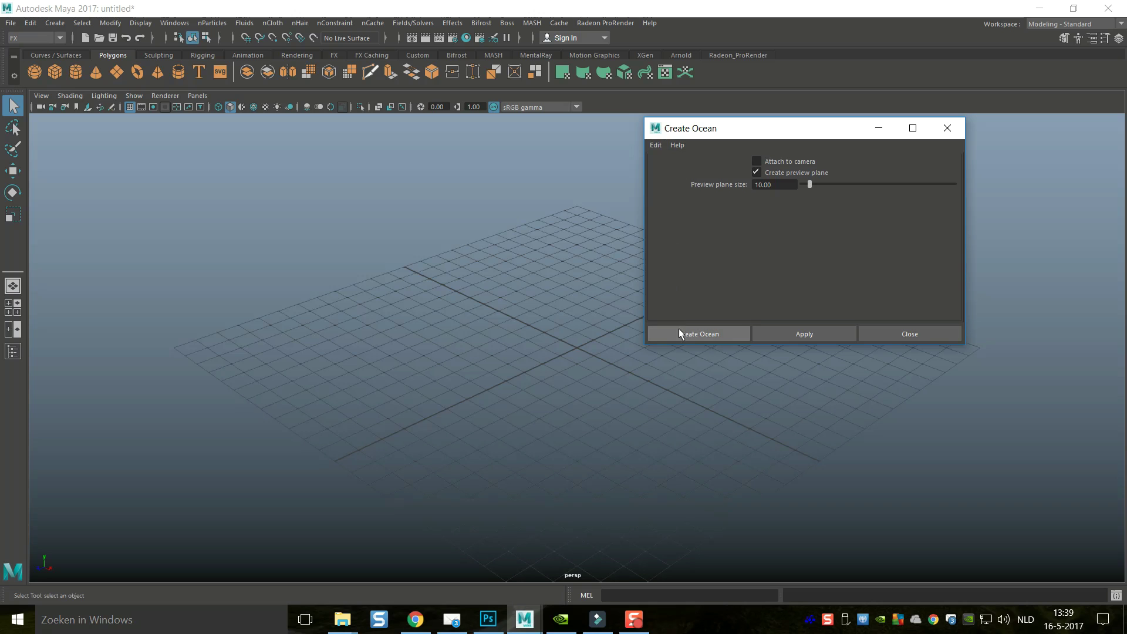
- Create an ocean with a preview plane of size 10
{"action": "left_click", "coordinate": [696, 334]}
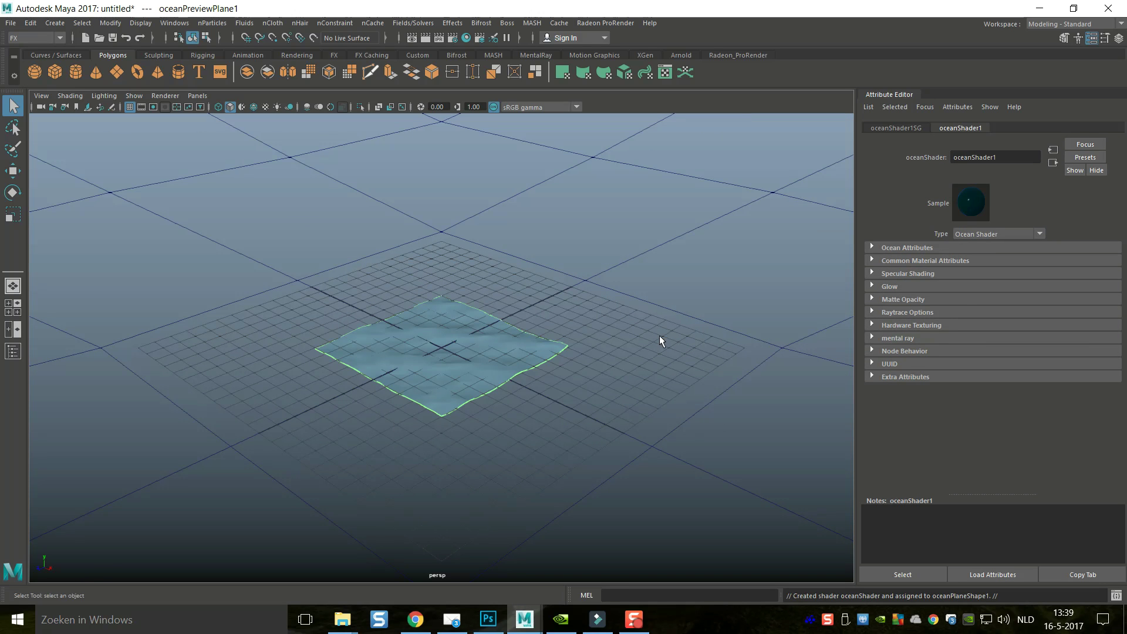
{"action": "scroll", "coordinate": [508, 344], "scroll_direction": "down", "scroll_amount": 10}
{"action": "scroll", "coordinate": [530, 367], "scroll_direction": "up", "scroll_amount": 4}
{"action": "scroll", "coordinate": [533, 367], "scroll_direction": "up", "scroll_amount": 5}
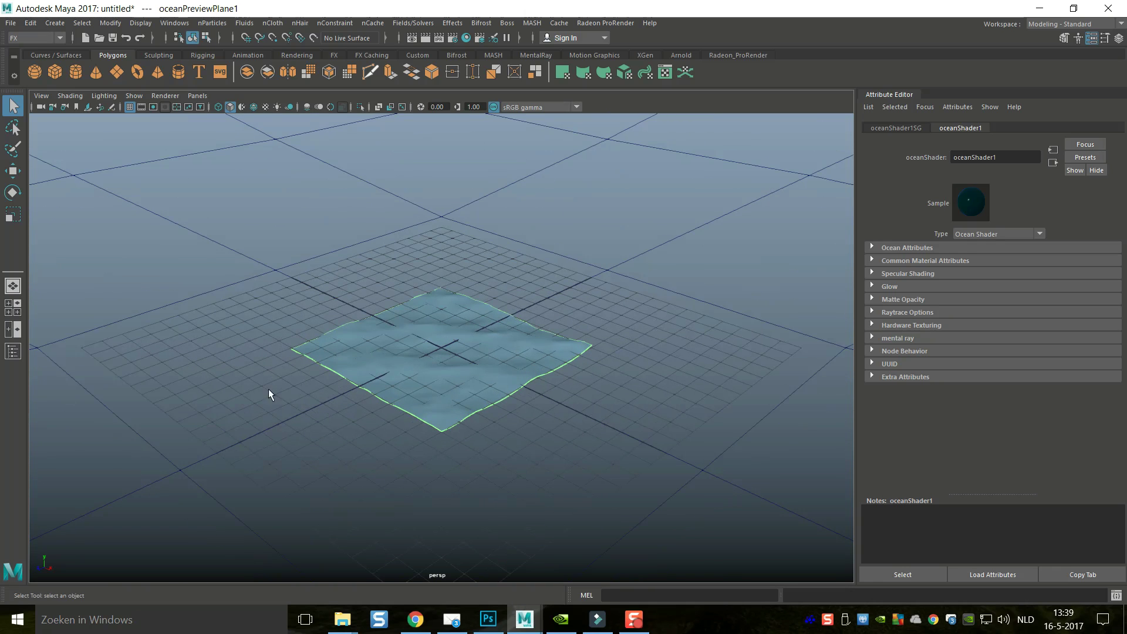
- Scale the ocean preview plane up uniformly until it covers most of the ocean surface
{"action": "key", "text": "r"}
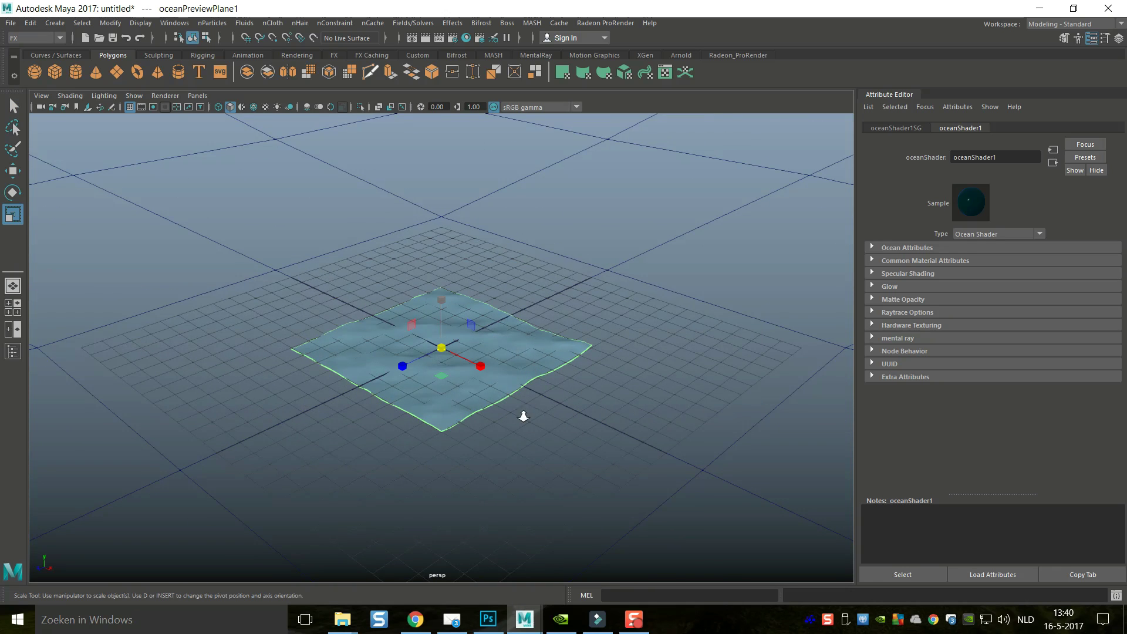
{"action": "scroll", "coordinate": [520, 420], "scroll_direction": "down", "scroll_amount": 4}
{"action": "scroll", "coordinate": [521, 426], "scroll_direction": "down", "scroll_amount": 4}
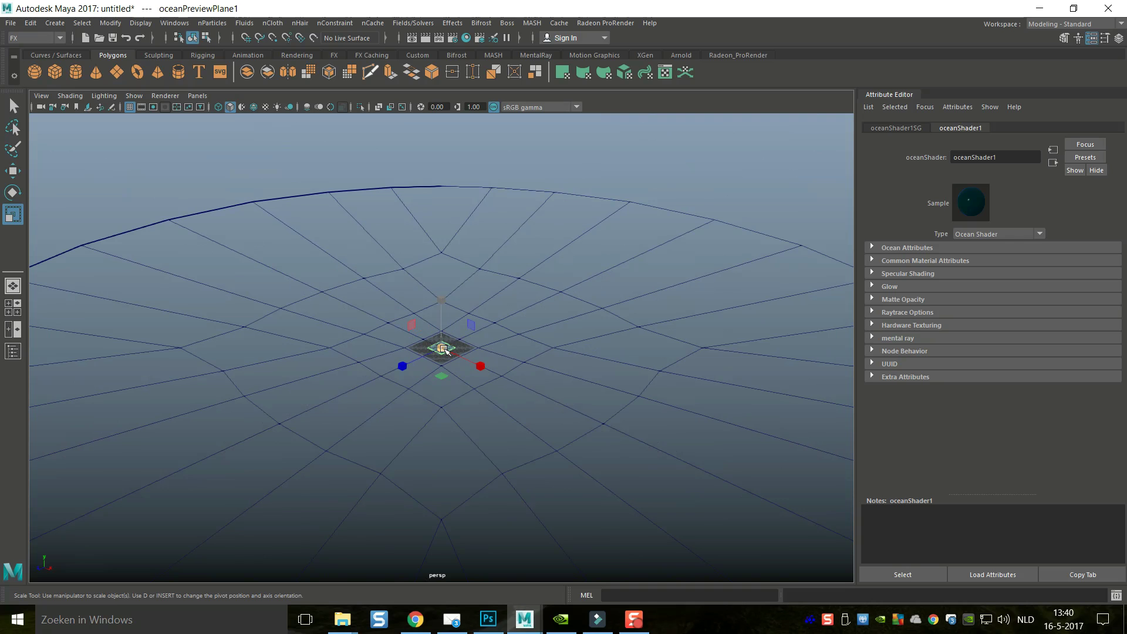
{"action": "left_click_drag", "start_coordinate": [439, 346], "coordinate": [866, 342]}
{"action": "scroll", "coordinate": [596, 345], "scroll_direction": "up", "scroll_amount": 3}
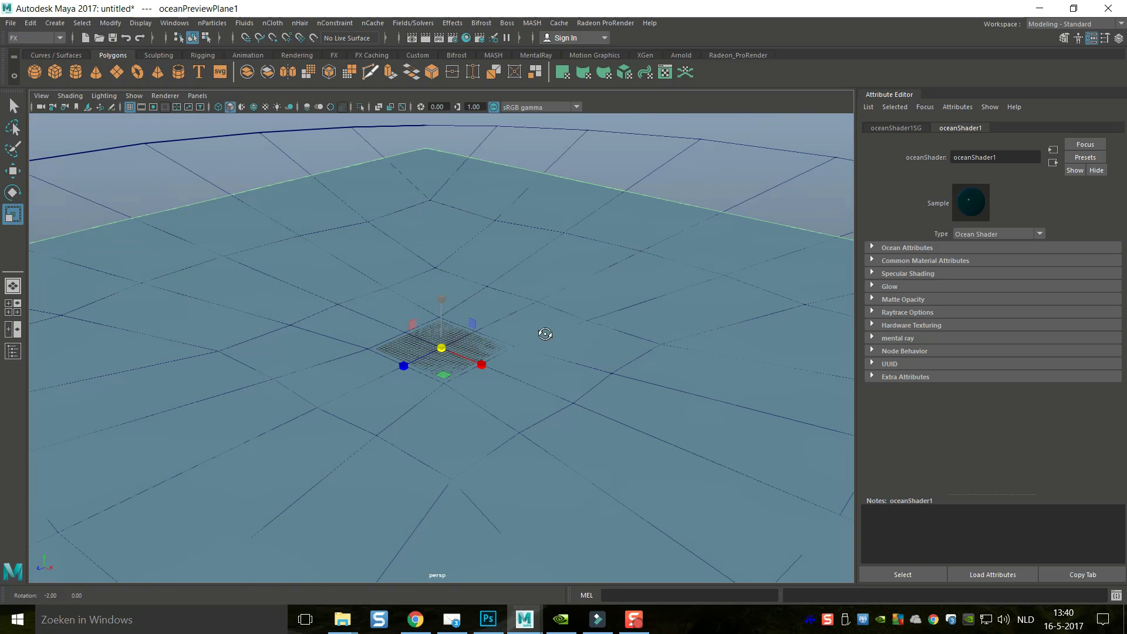
{"action": "scroll", "coordinate": [549, 367], "scroll_direction": "up", "scroll_amount": 4}
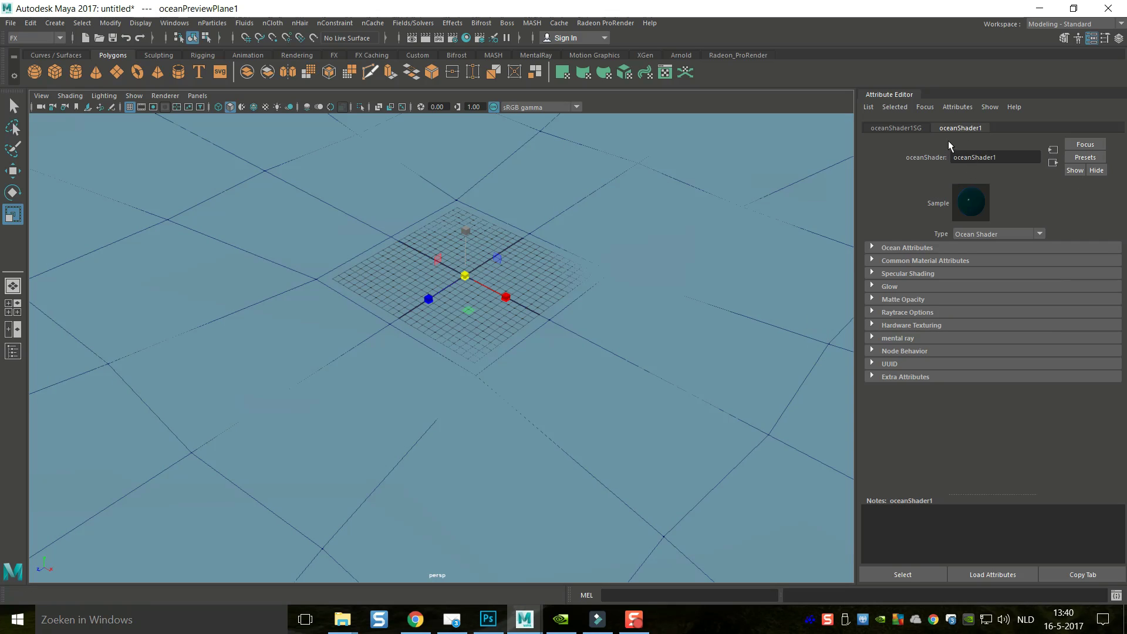
- Expand the ocean shader's Ocean Attributes and examine its wave settings
{"action": "left_click", "coordinate": [896, 128]}
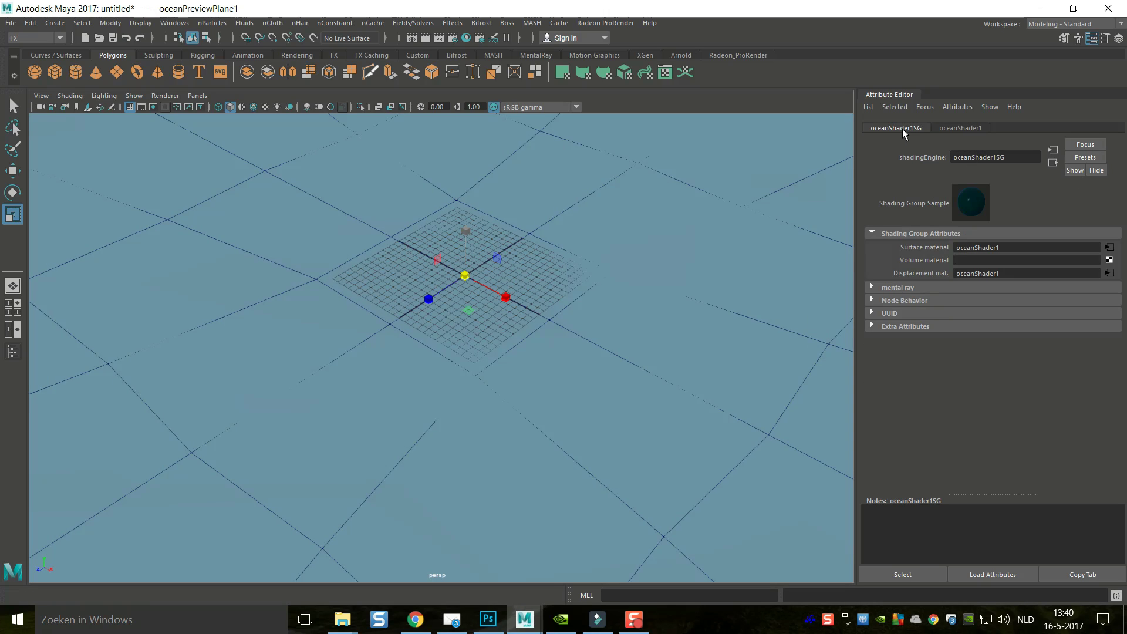
{"action": "left_click", "coordinate": [958, 128]}
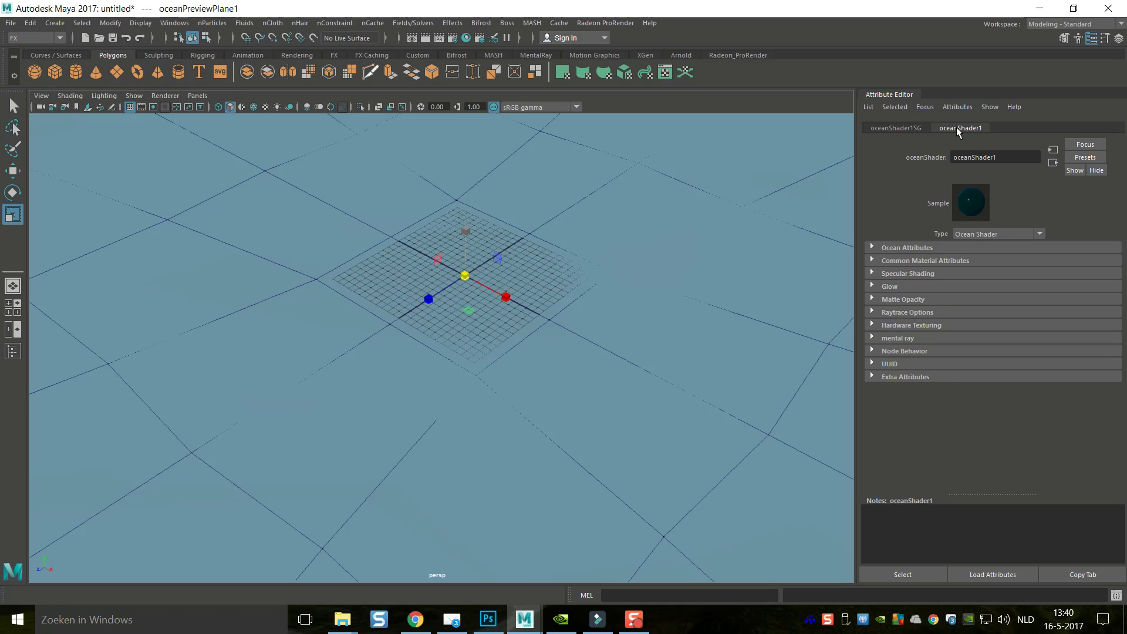
{"action": "left_click", "coordinate": [872, 247]}
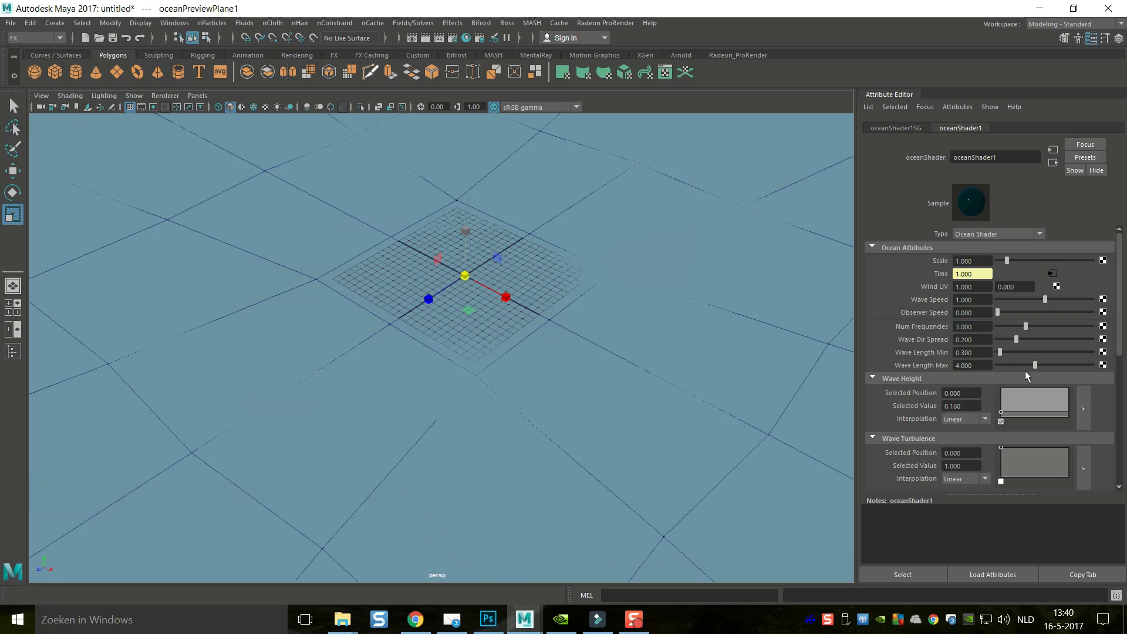
{"action": "scroll", "coordinate": [950, 446], "scroll_direction": "down", "scroll_amount": 3}
{"action": "scroll", "coordinate": [951, 446], "scroll_direction": "up", "scroll_amount": 3}
{"action": "scroll", "coordinate": [543, 385], "scroll_direction": "up", "scroll_amount": 3}
{"action": "scroll", "coordinate": [538, 403], "scroll_direction": "down", "scroll_amount": 5}
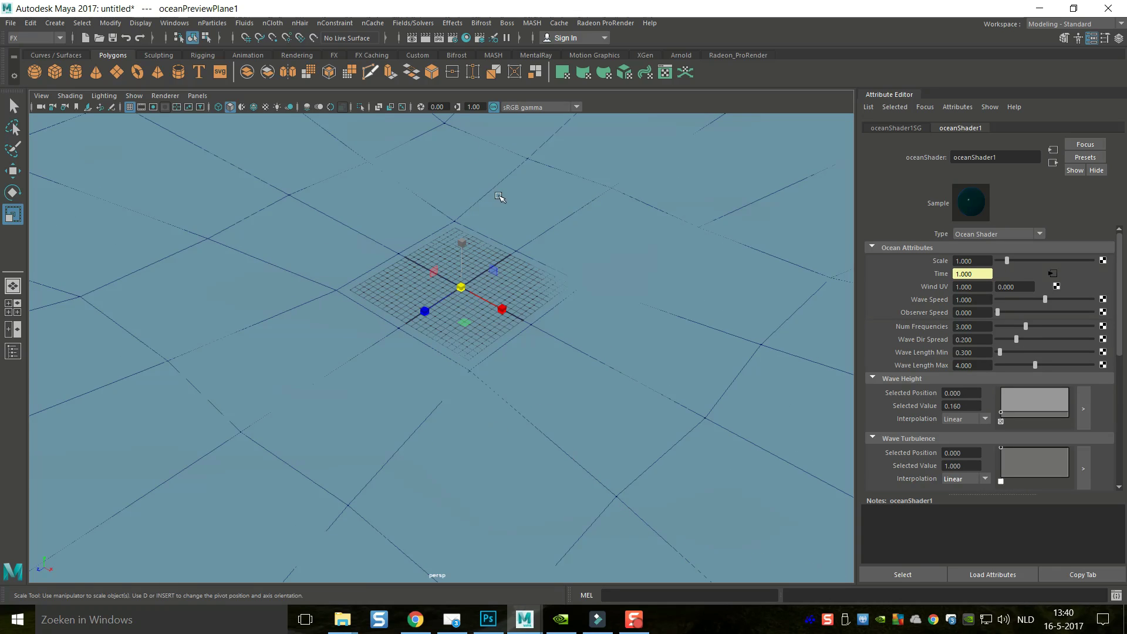
- Switch to the Modeling menu set and the Maya Classic workspace
{"action": "left_click", "coordinate": [22, 39]}
{"action": "left_click", "coordinate": [27, 51]}
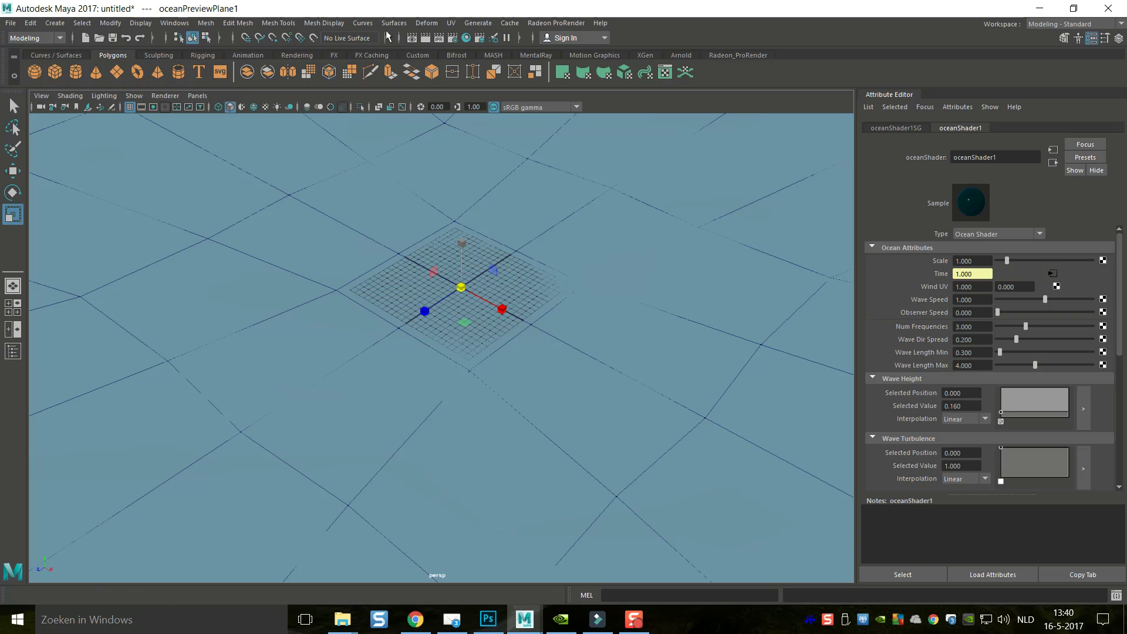
{"action": "left_click", "coordinate": [175, 23]}
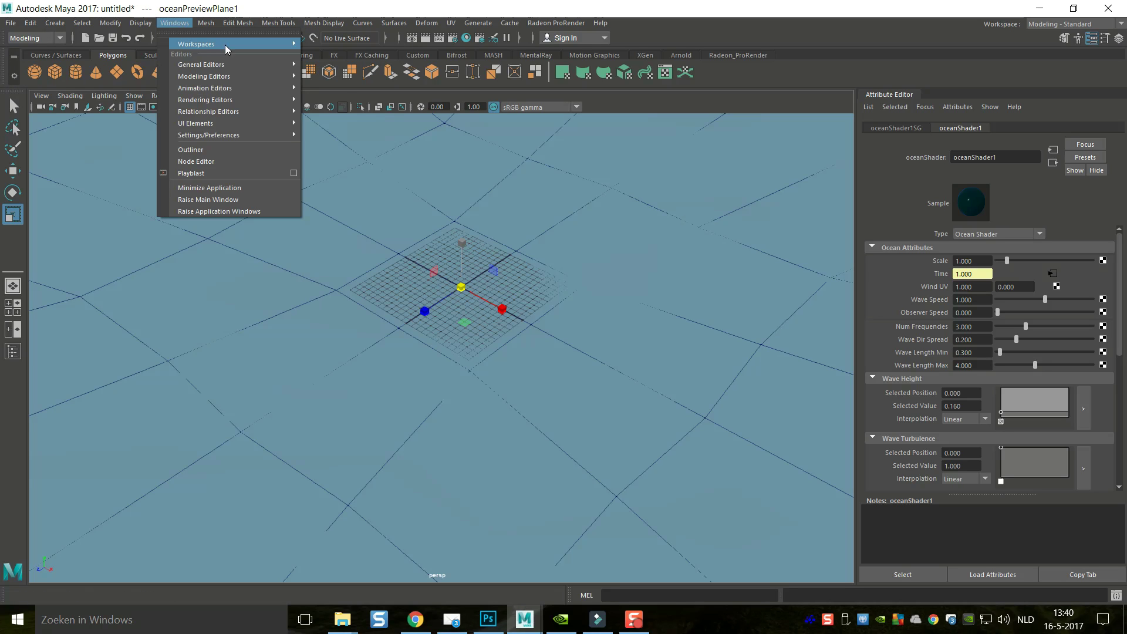
{"action": "mouse_move", "coordinate": [217, 44]}
{"action": "left_click", "coordinate": [346, 53]}
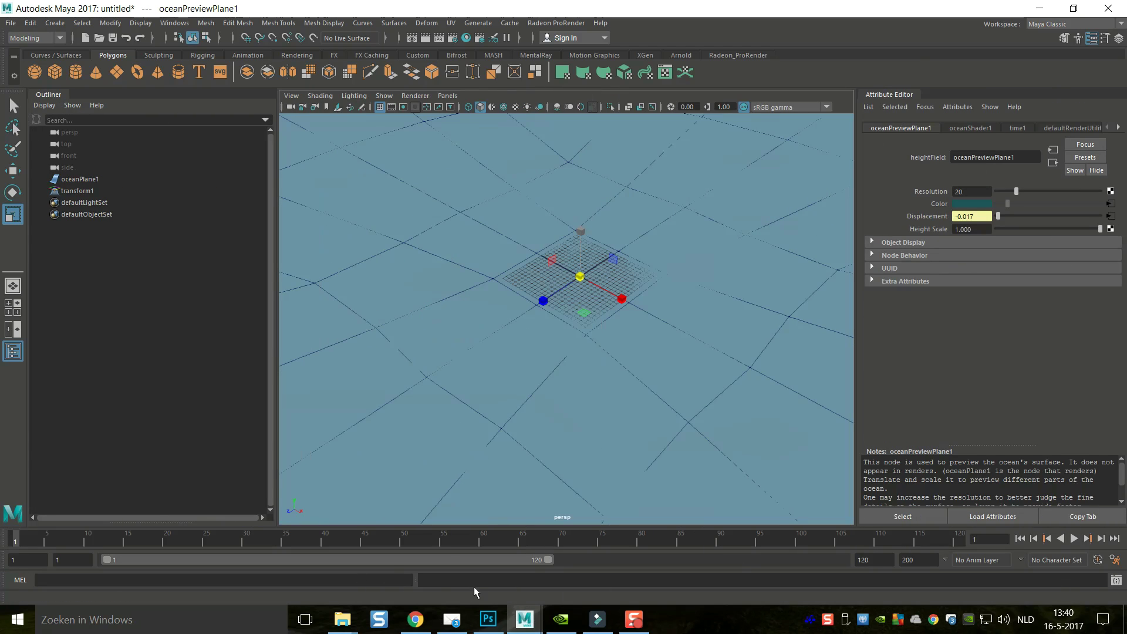
- Hide the Outliner and the Attribute Editor to enlarge the viewport
{"action": "left_click", "coordinate": [13, 351]}
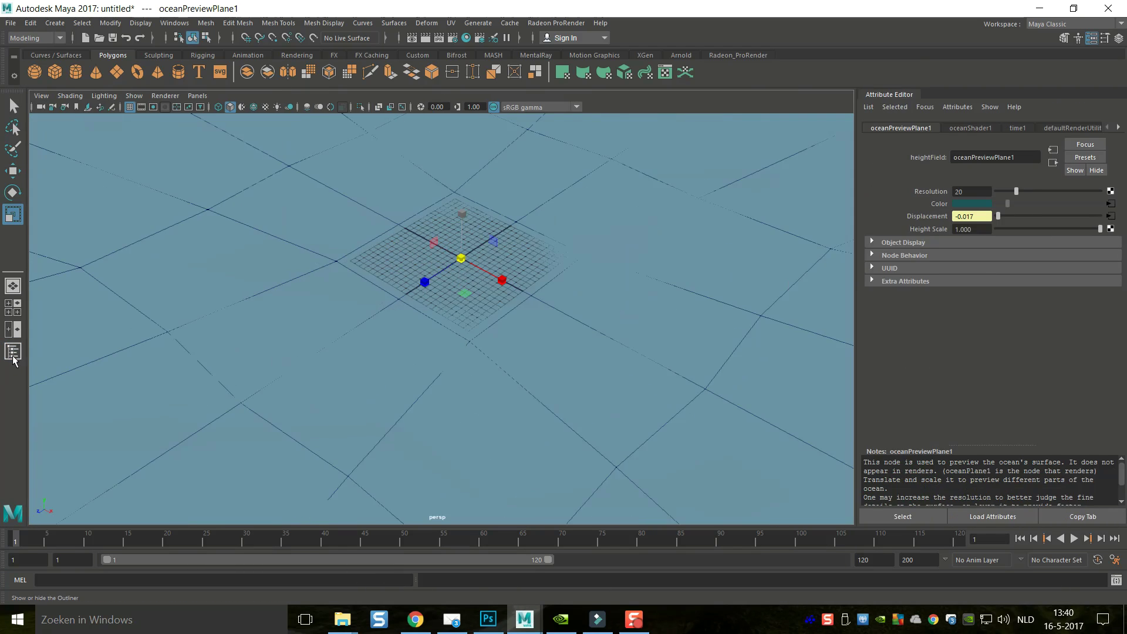
{"action": "left_click", "coordinate": [1091, 37]}
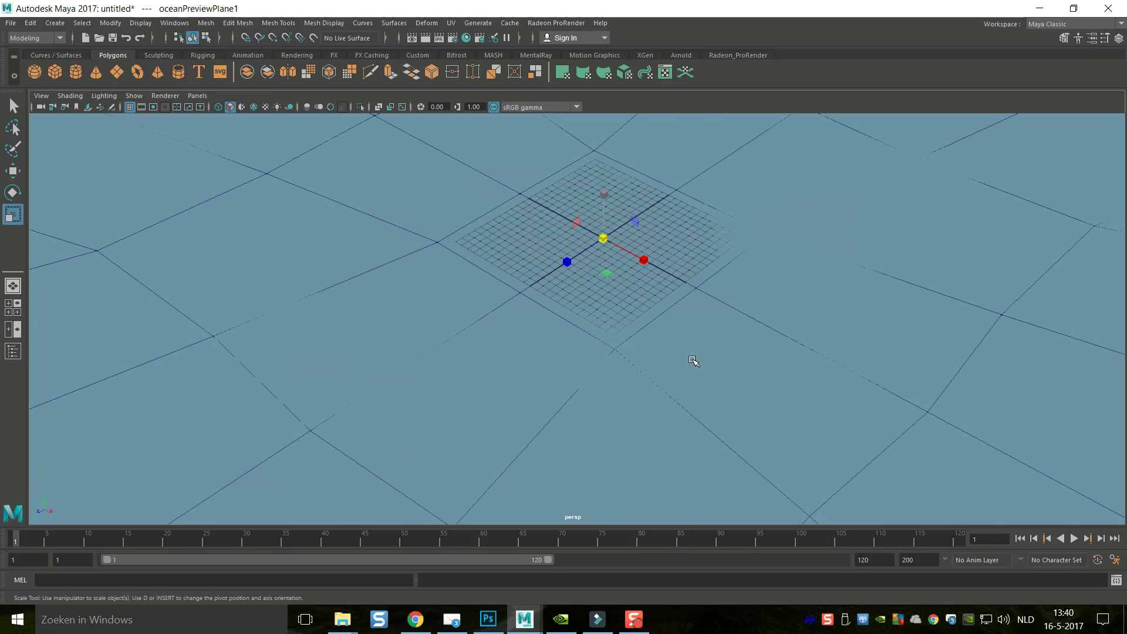
- Set both the playback end and the animation end to frame 300
{"action": "middle_click_drag", "start_coordinate": [694, 360], "coordinate": [702, 369], "text": "alt"}
{"action": "double_click", "coordinate": [863, 559]}
{"action": "type", "text": "300"}
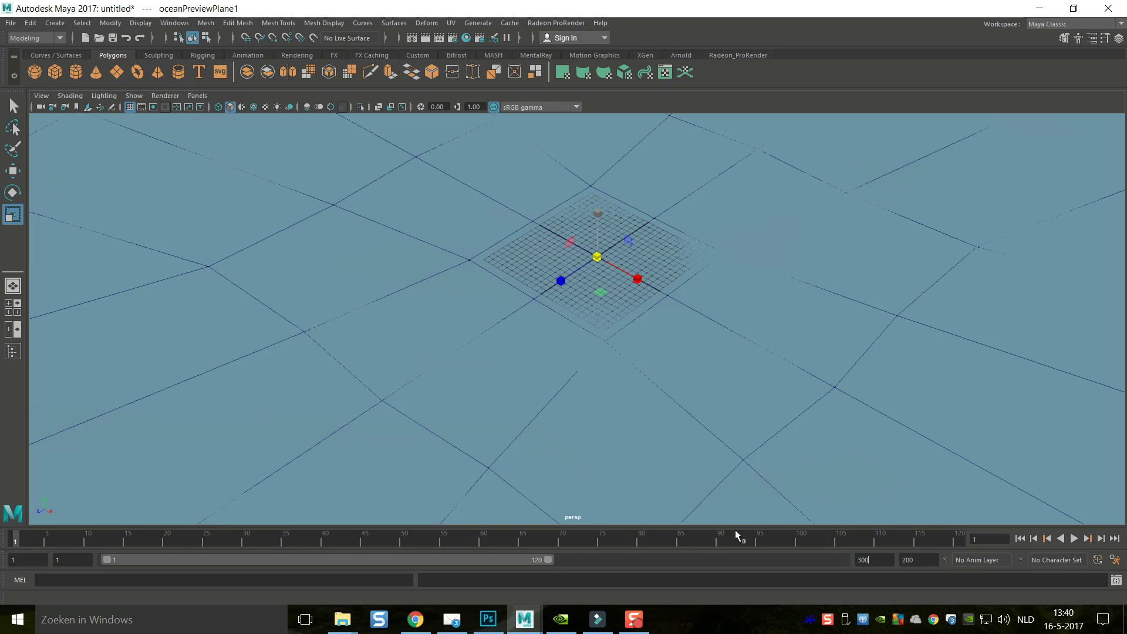
{"action": "left_click", "coordinate": [921, 561]}
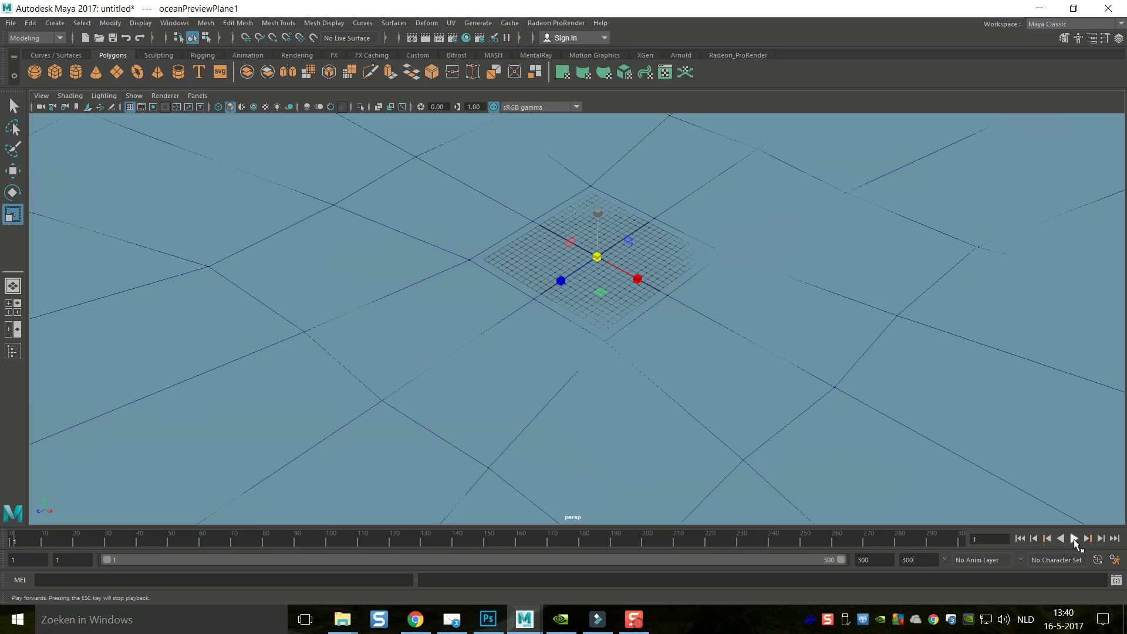
- Play the animation, examine the ocean's wave motion on the preview plane, and stop playback
{"action": "left_click", "coordinate": [1073, 538]}
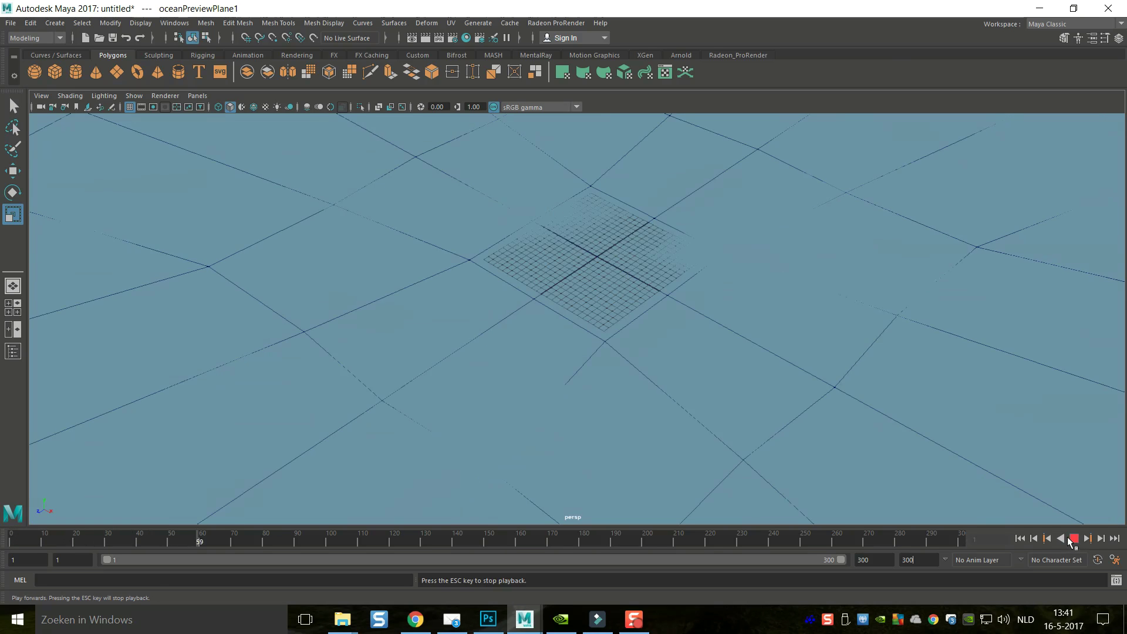
{"action": "left_click_drag", "start_coordinate": [727, 410], "coordinate": [739, 384], "text": "alt"}
{"action": "key", "text": "f"}
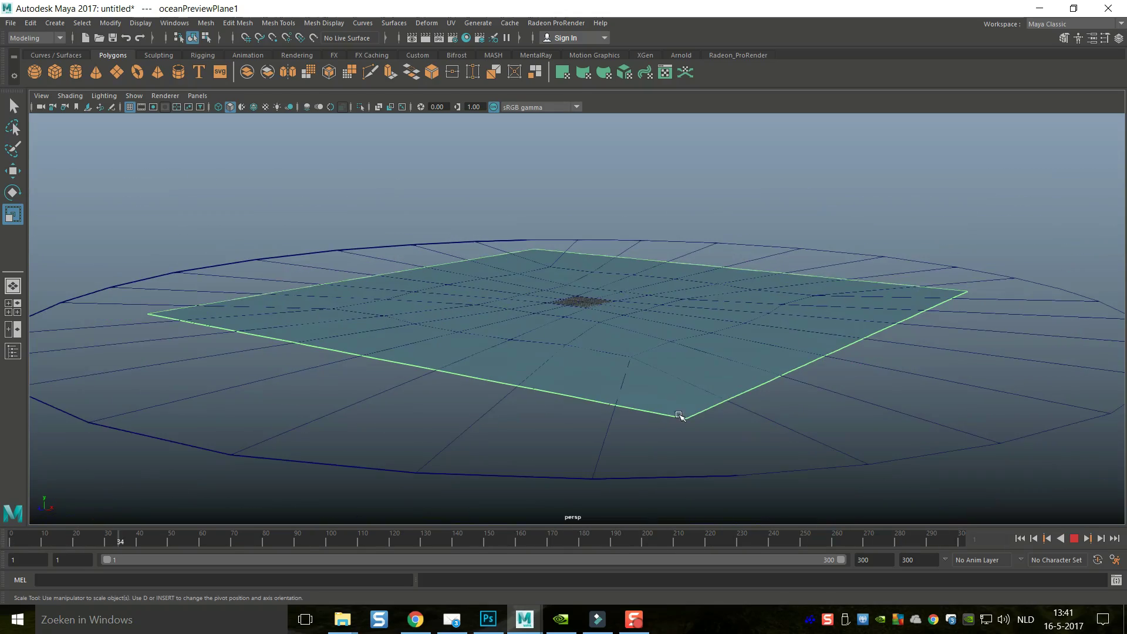
{"action": "mouse_move", "coordinate": [470, 440]}
{"action": "left_mouse_down", "text": "alt"}
{"action": "mouse_move", "coordinate": [501, 466]}
{"action": "mouse_move", "coordinate": [521, 465]}
{"action": "mouse_move", "coordinate": [533, 433]}
{"action": "mouse_move", "coordinate": [465, 446]}
{"action": "mouse_move", "coordinate": [458, 460]}
{"action": "mouse_move", "coordinate": [467, 450]}
{"action": "left_mouse_up", "text": "alt"}
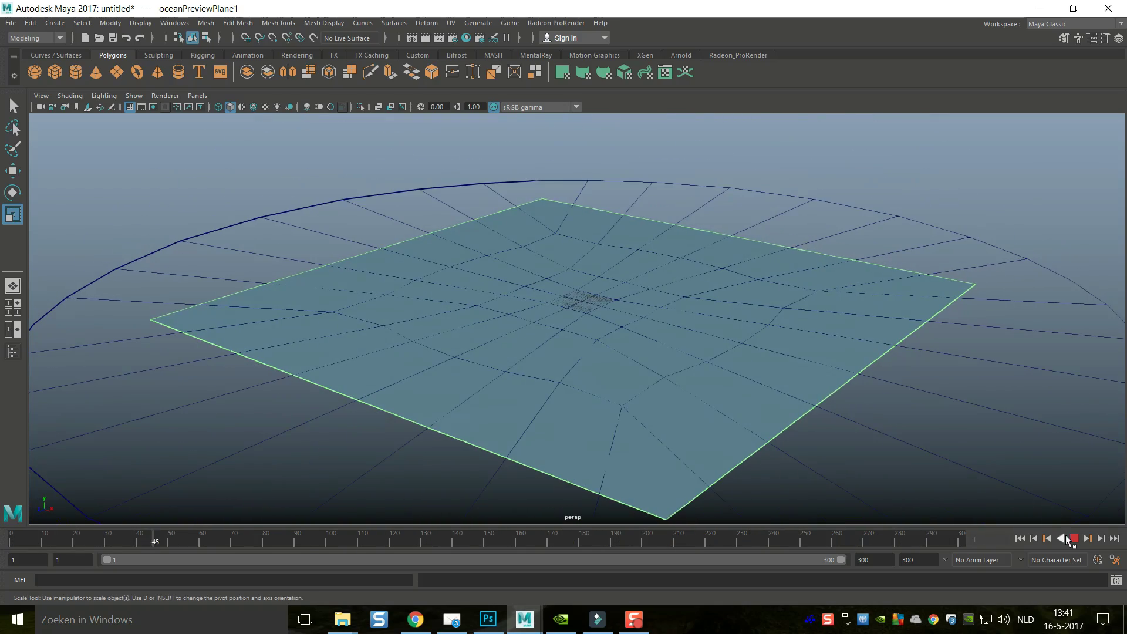
{"action": "left_click", "coordinate": [1073, 539]}
- Frame a close-up of the water surface and set the scene's renderer to mental ray
{"action": "scroll", "coordinate": [838, 444], "scroll_direction": "up", "scroll_amount": 3}
{"action": "scroll", "coordinate": [838, 444], "scroll_direction": "up", "scroll_amount": 6}
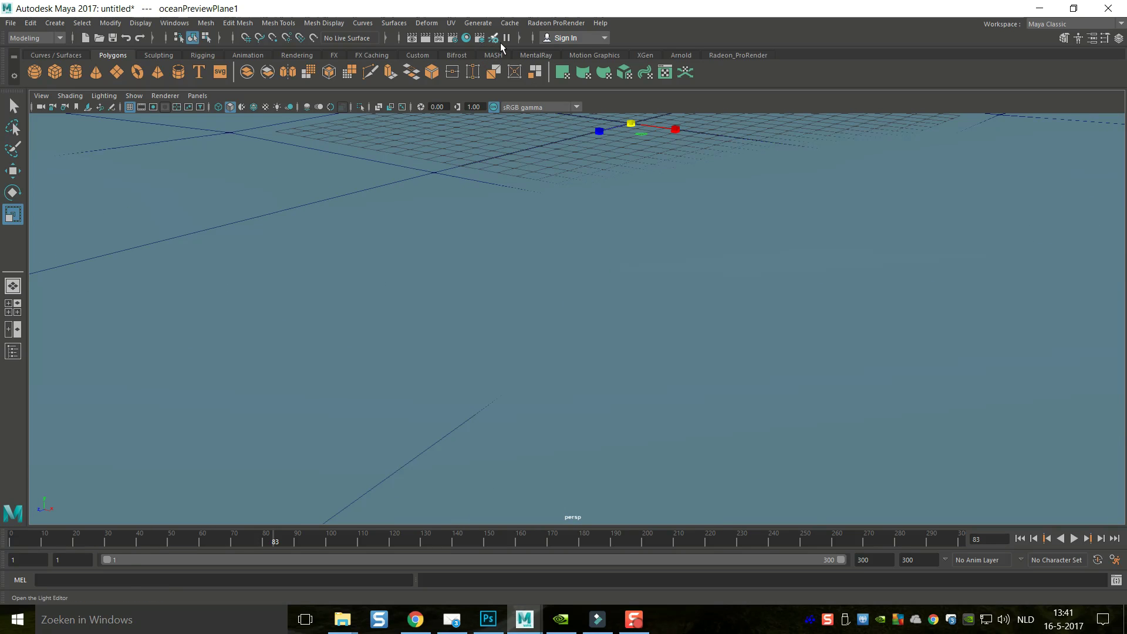
{"action": "left_click", "coordinate": [480, 38]}
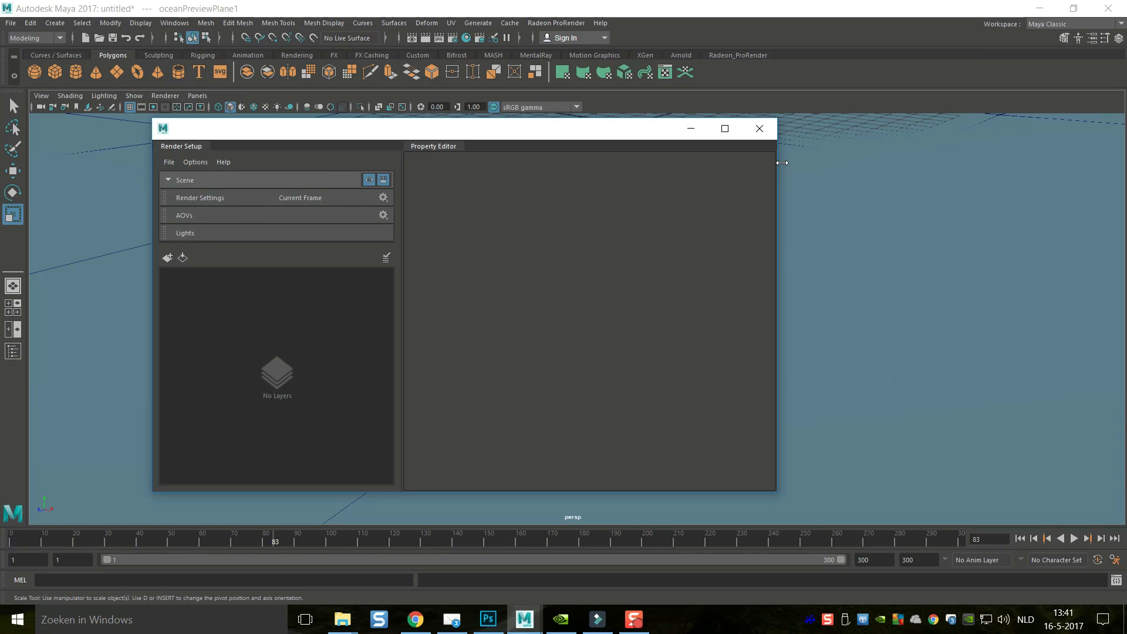
{"action": "left_click", "coordinate": [761, 128]}
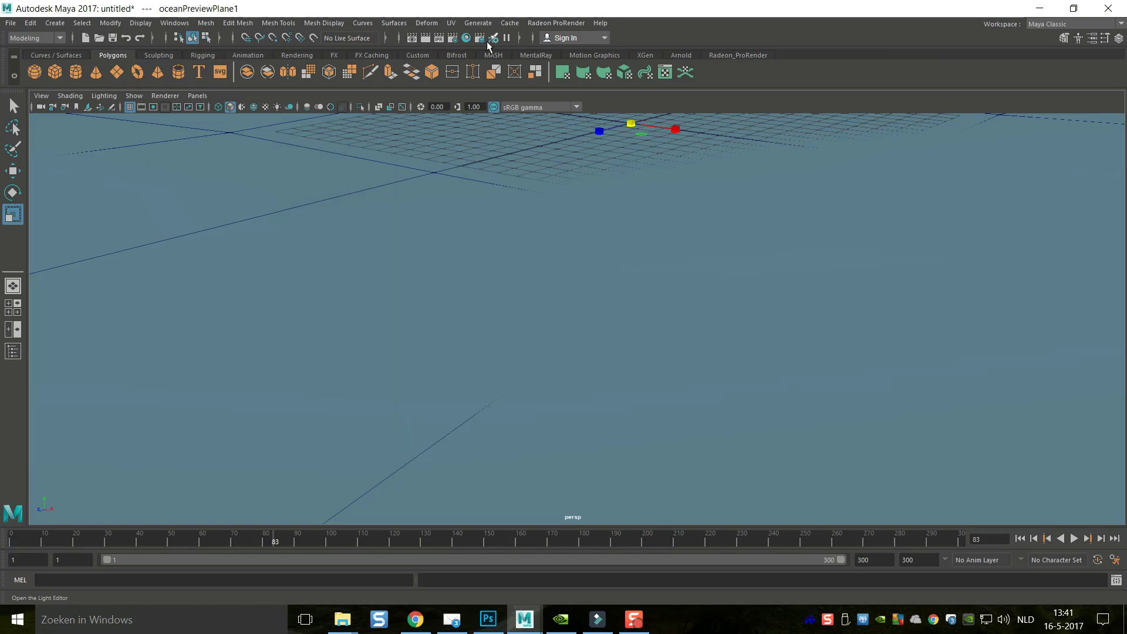
{"action": "left_click", "coordinate": [464, 38]}
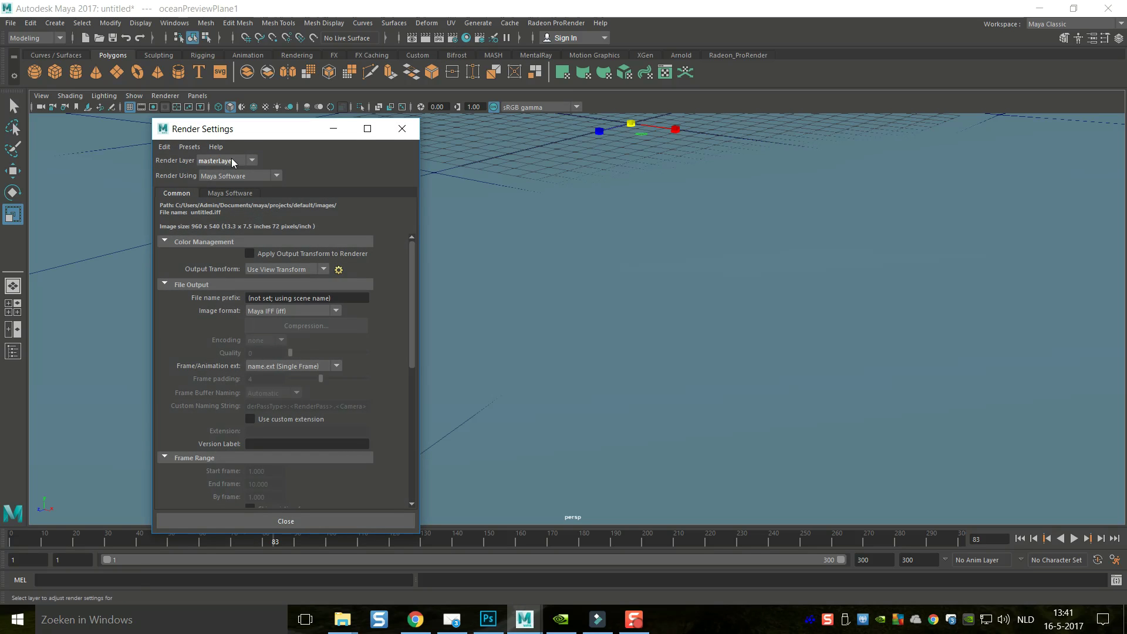
{"action": "left_click", "coordinate": [221, 175]}
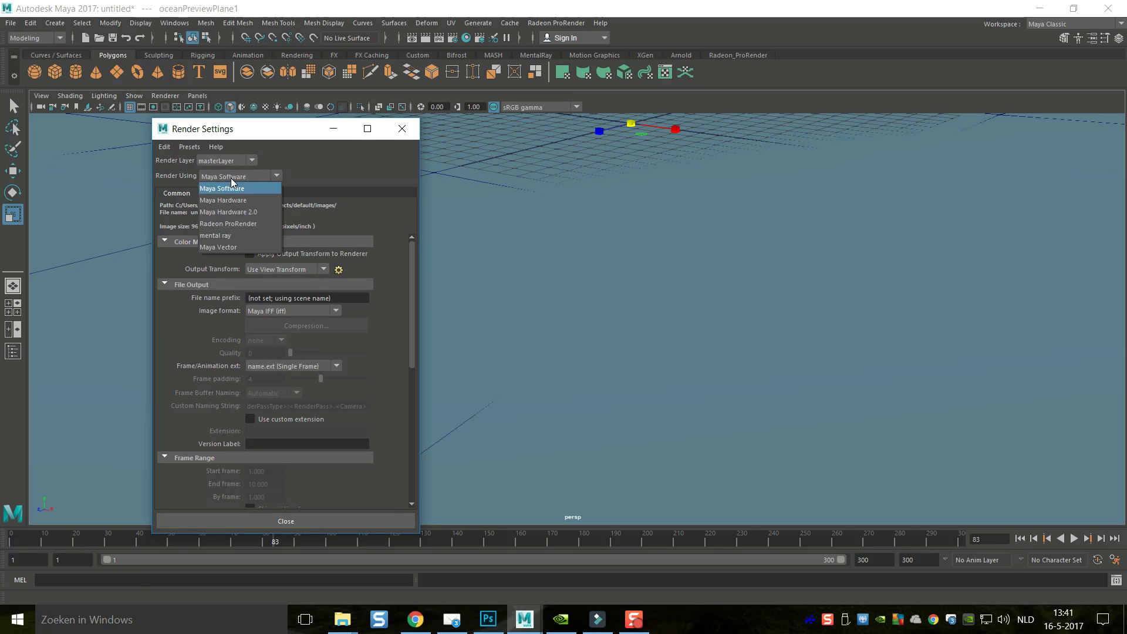
{"action": "left_click", "coordinate": [240, 236]}
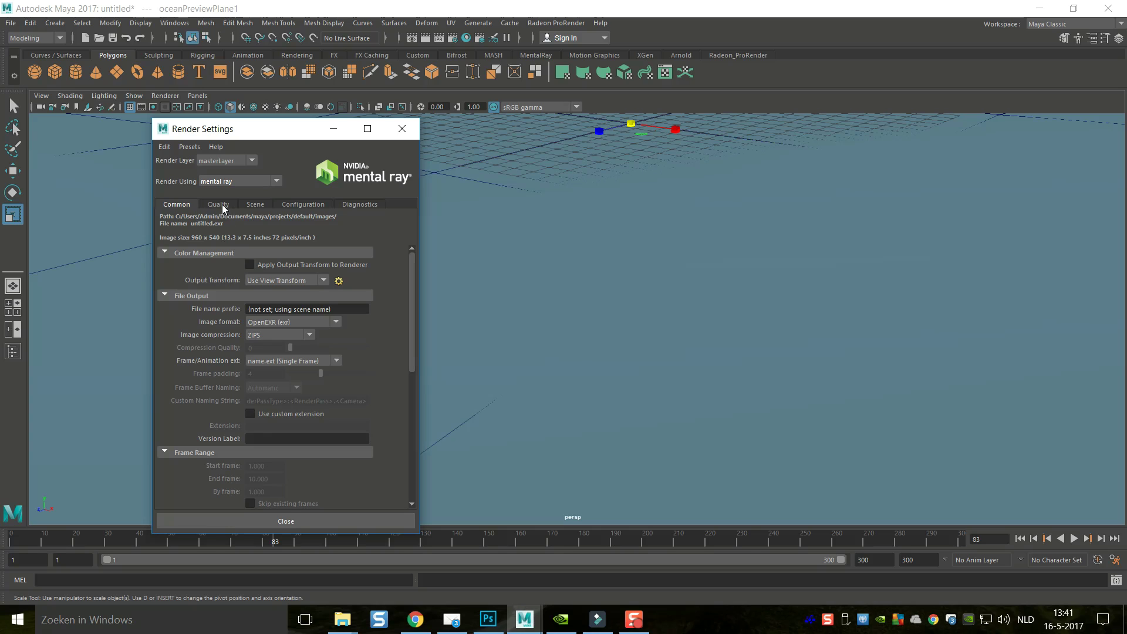
- Create a mental ray Physical Sun and Sky environment and raise the overall sampling quality
{"action": "left_click", "coordinate": [218, 204]}
{"action": "left_click", "coordinate": [255, 204]}
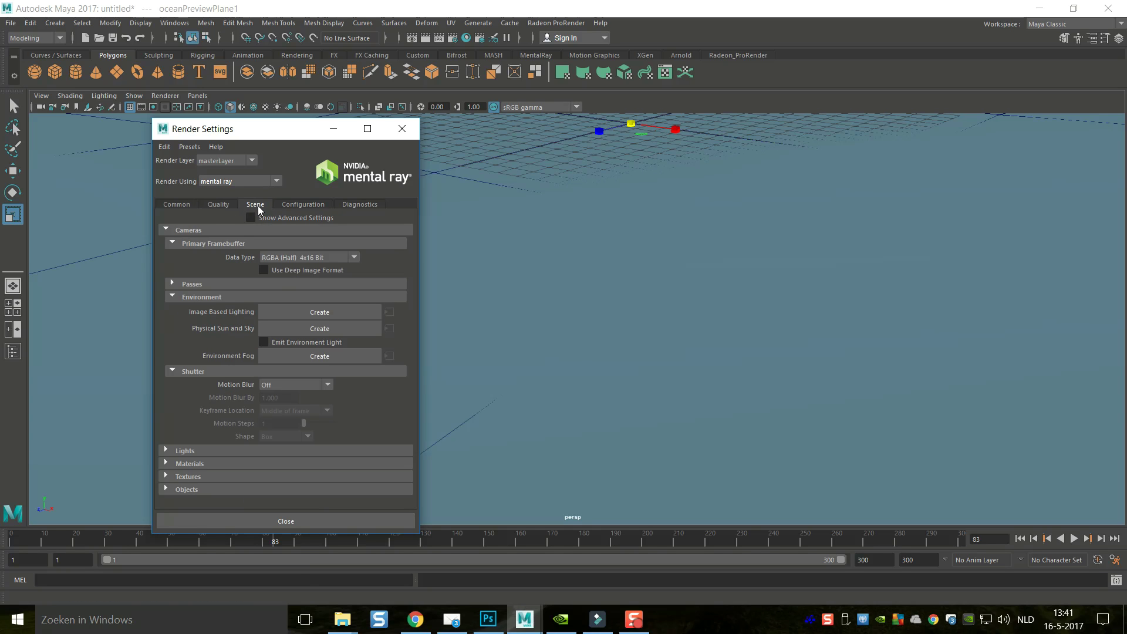
{"action": "left_click", "coordinate": [298, 329]}
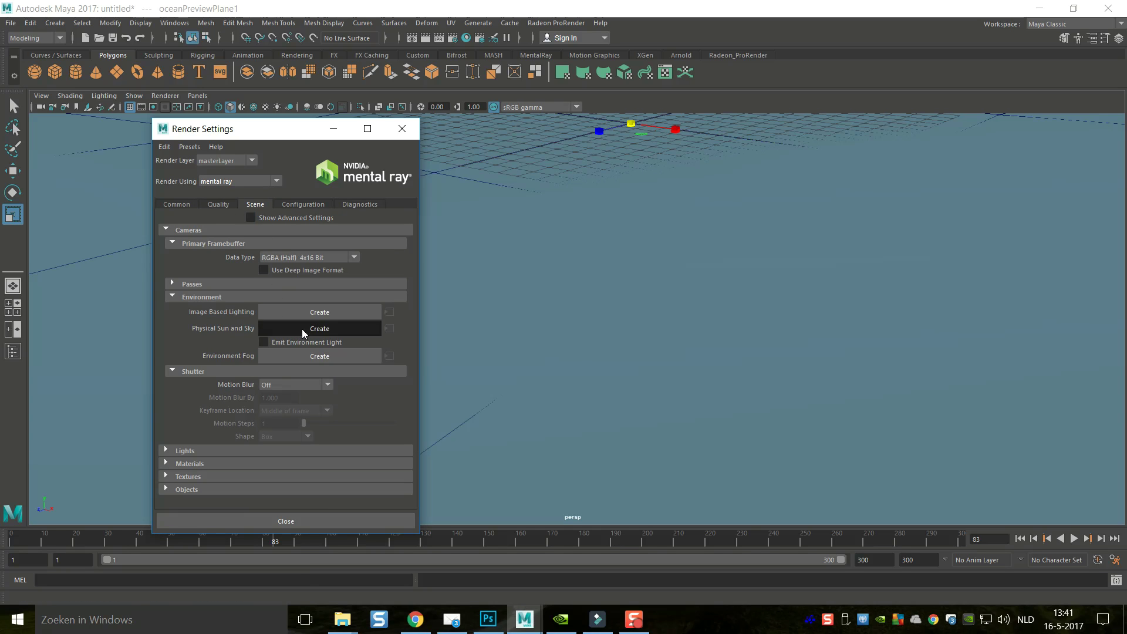
{"action": "left_click", "coordinate": [223, 206]}
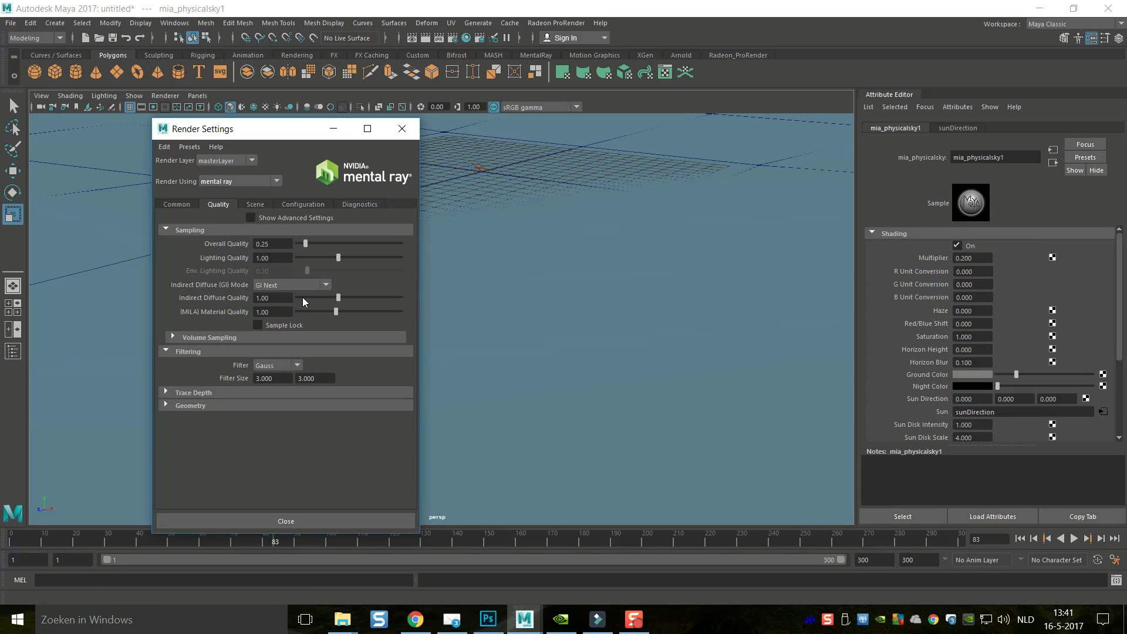
{"action": "left_click_drag", "start_coordinate": [306, 245], "coordinate": [349, 249]}
- Set the render image size to the HD 1080 preset and close the render settings
{"action": "left_click", "coordinate": [176, 204]}
{"action": "scroll", "coordinate": [235, 295], "scroll_direction": "down", "scroll_amount": 3}
{"action": "scroll", "coordinate": [313, 376], "scroll_direction": "down", "scroll_amount": 3}
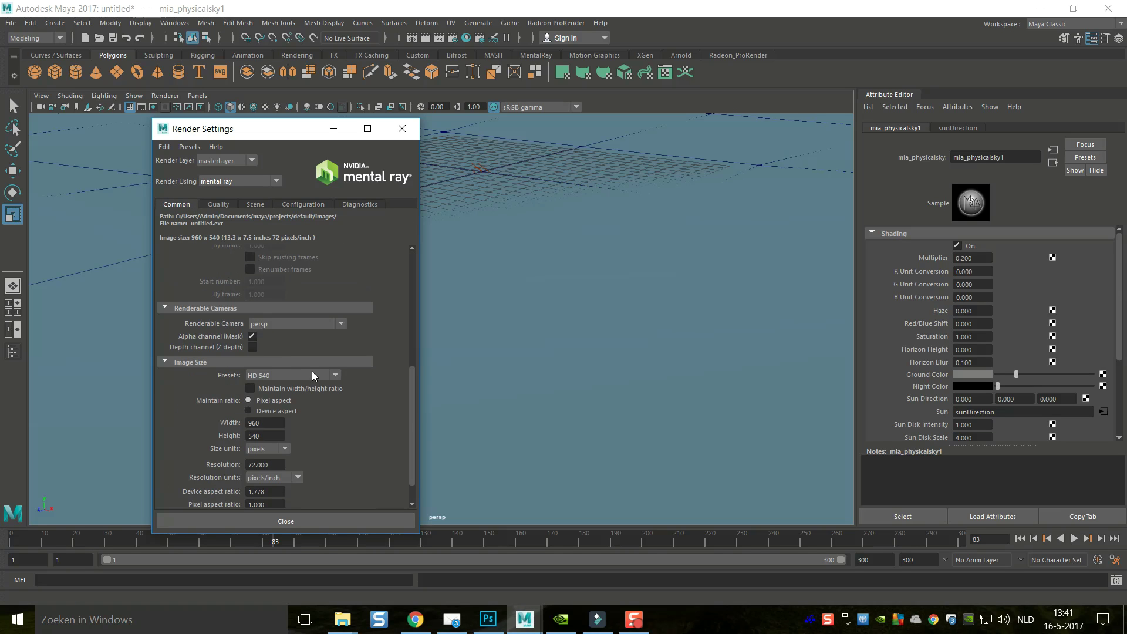
{"action": "left_click", "coordinate": [287, 375]}
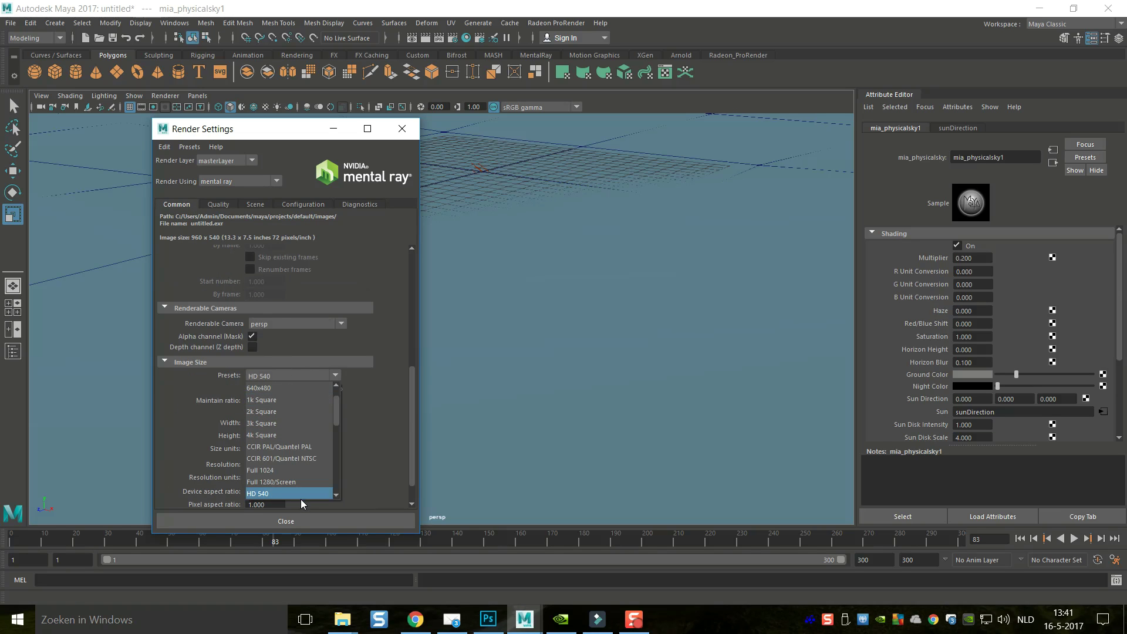
{"action": "scroll", "coordinate": [329, 492], "scroll_direction": "down", "scroll_amount": 1}
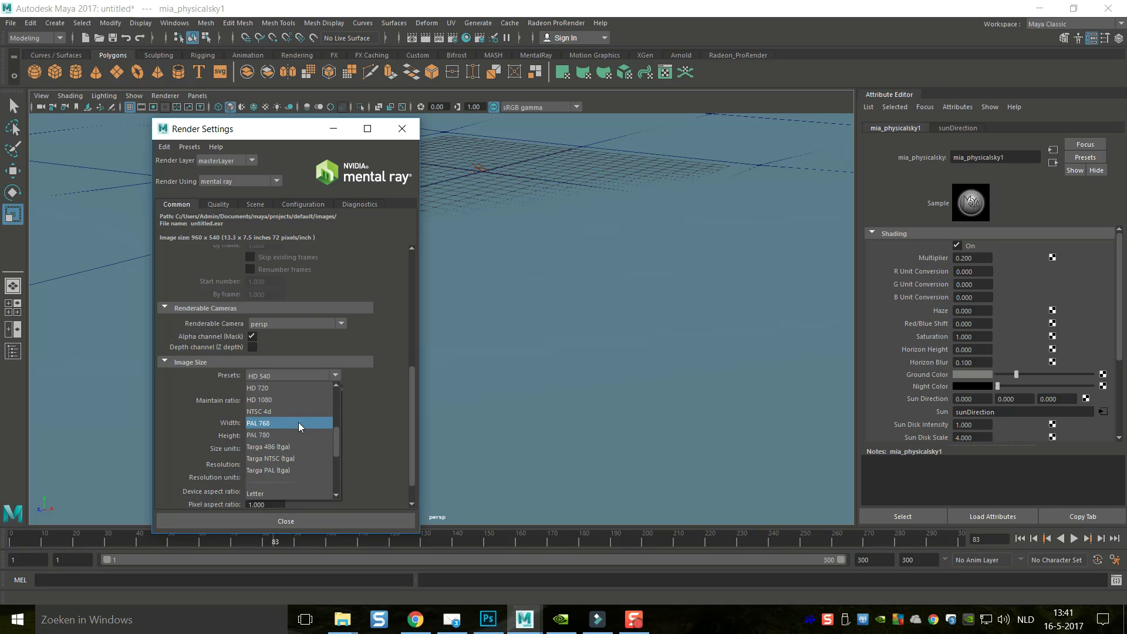
{"action": "left_click", "coordinate": [274, 401]}
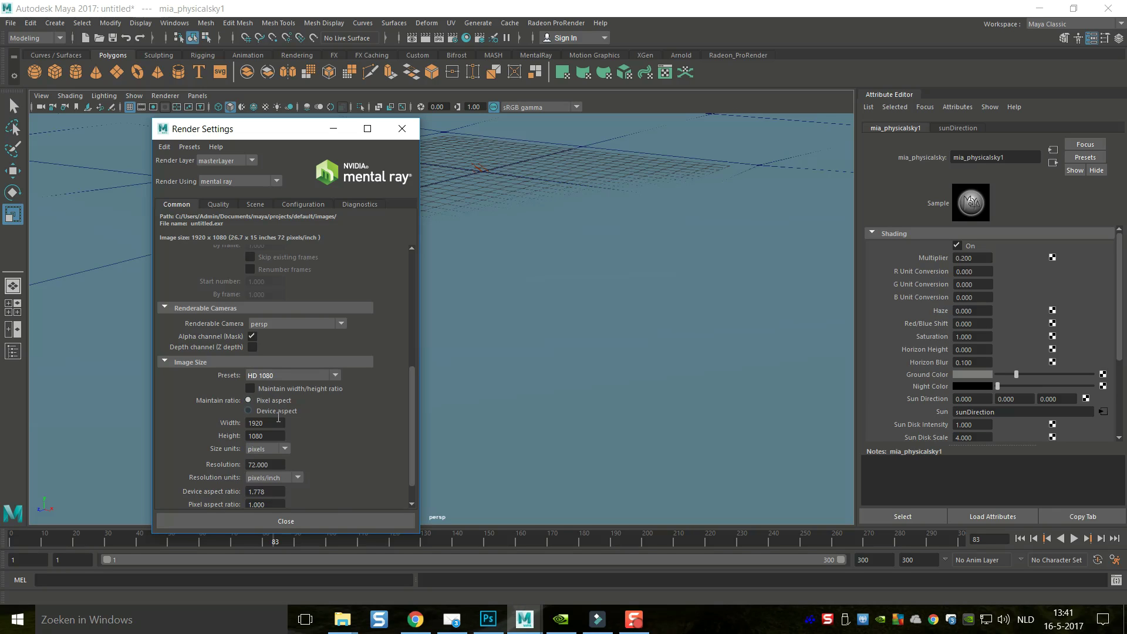
{"action": "left_click", "coordinate": [322, 522]}
- Render the current frame of the ocean from the persp camera in the Render View
{"action": "left_click", "coordinate": [426, 38]}
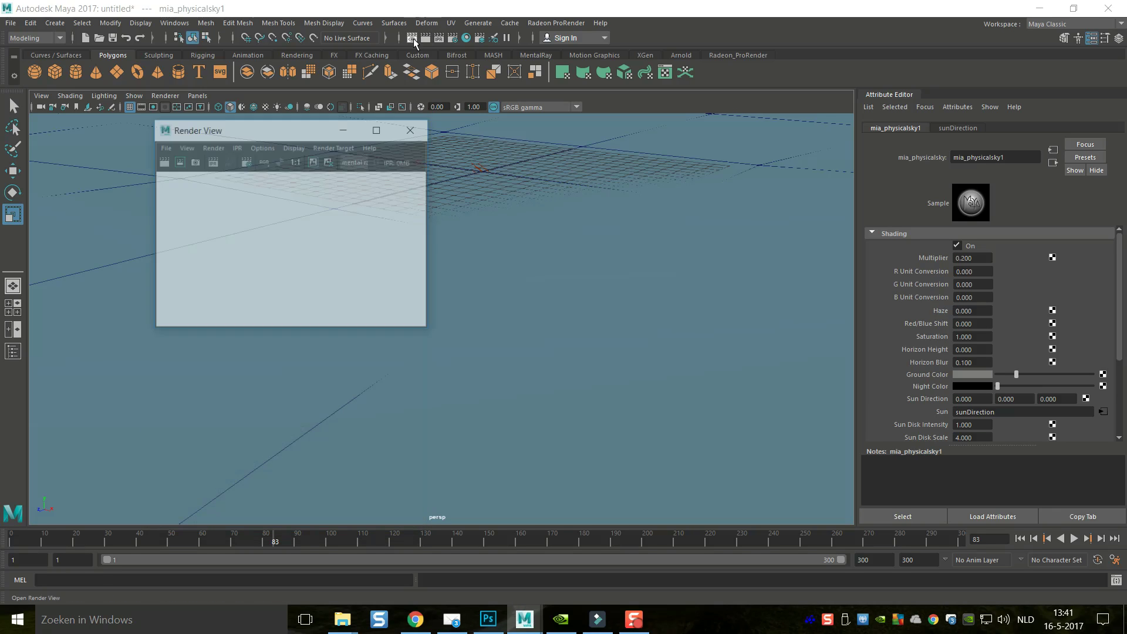
{"action": "left_click", "coordinate": [161, 160]}
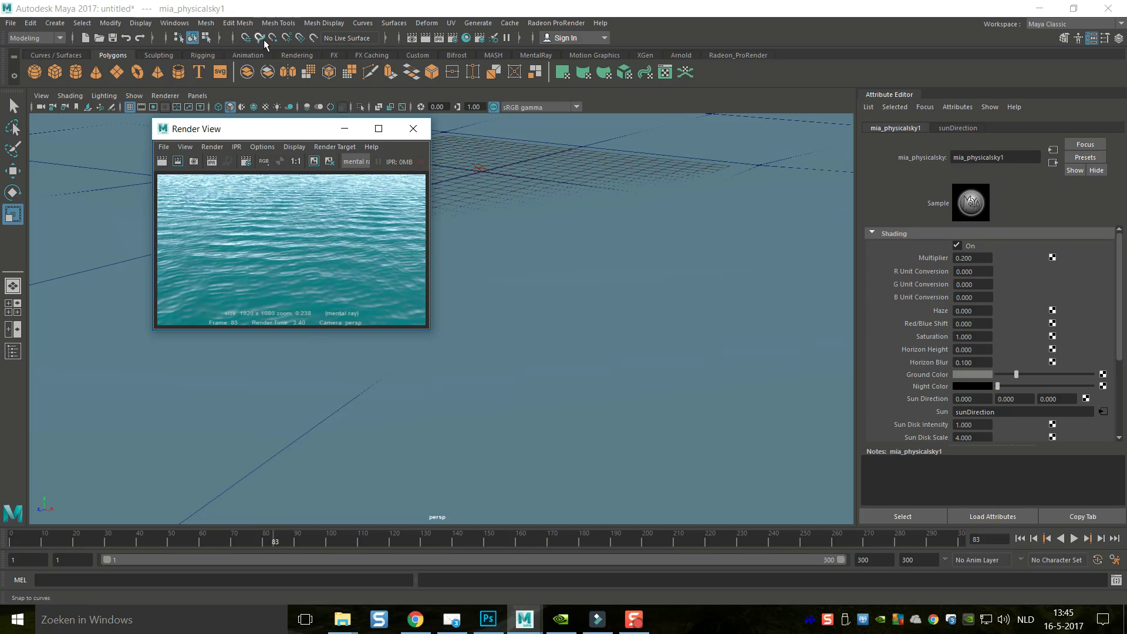
- Examine the rendered ocean image in a maximized Render View and minimize the window
{"action": "left_click", "coordinate": [379, 128]}
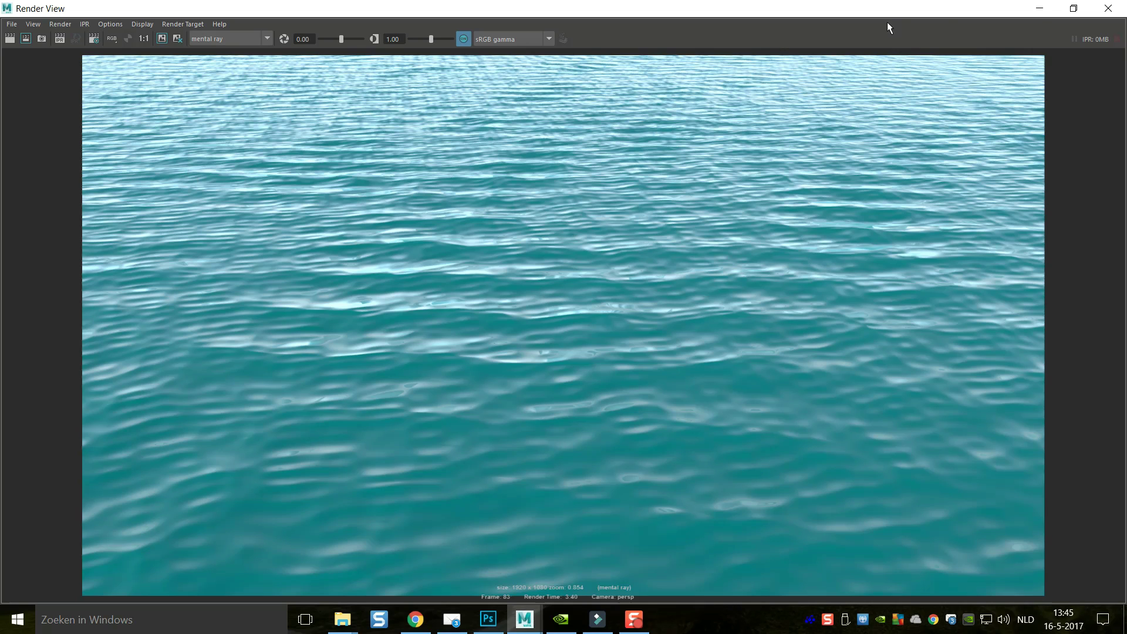
{"action": "left_click", "coordinate": [1039, 8]}
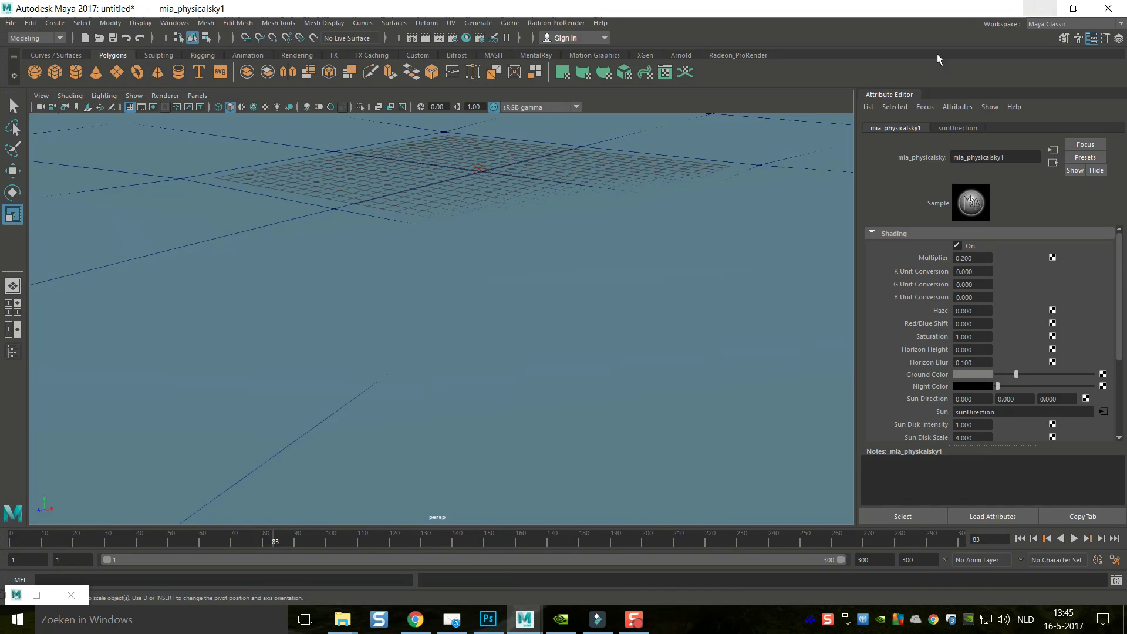
- Create a polygon cube at the centre of the ocean and scale it up uniformly until it stands well above the water
{"action": "scroll", "coordinate": [534, 265], "scroll_direction": "down", "scroll_amount": 5}
{"action": "scroll", "coordinate": [532, 268], "scroll_direction": "down", "scroll_amount": 3}
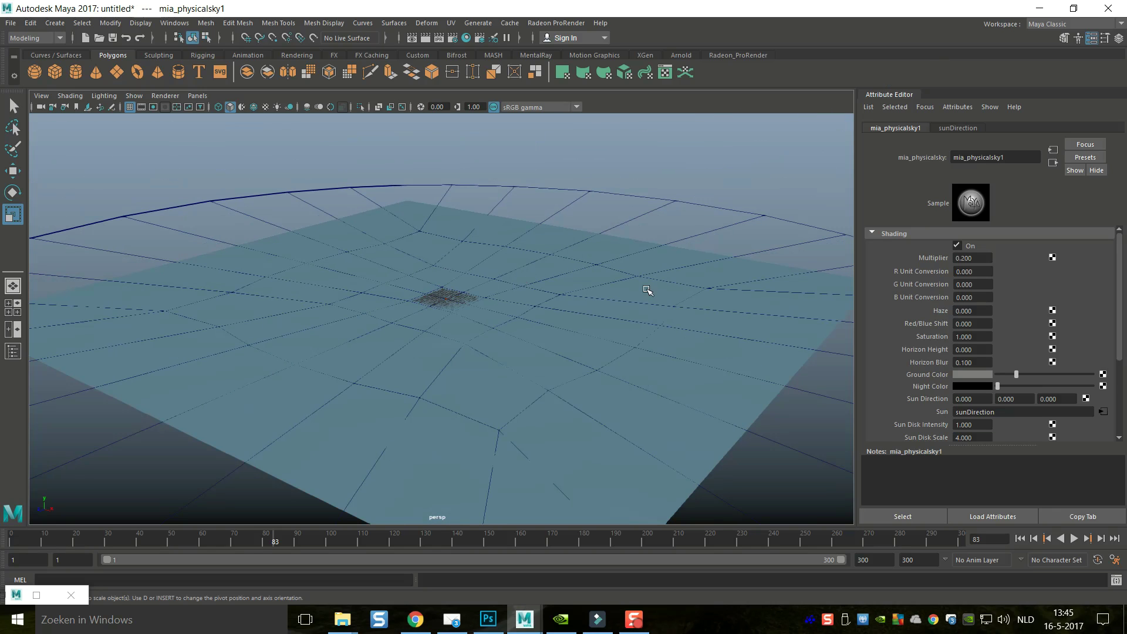
{"action": "left_click", "coordinate": [57, 71]}
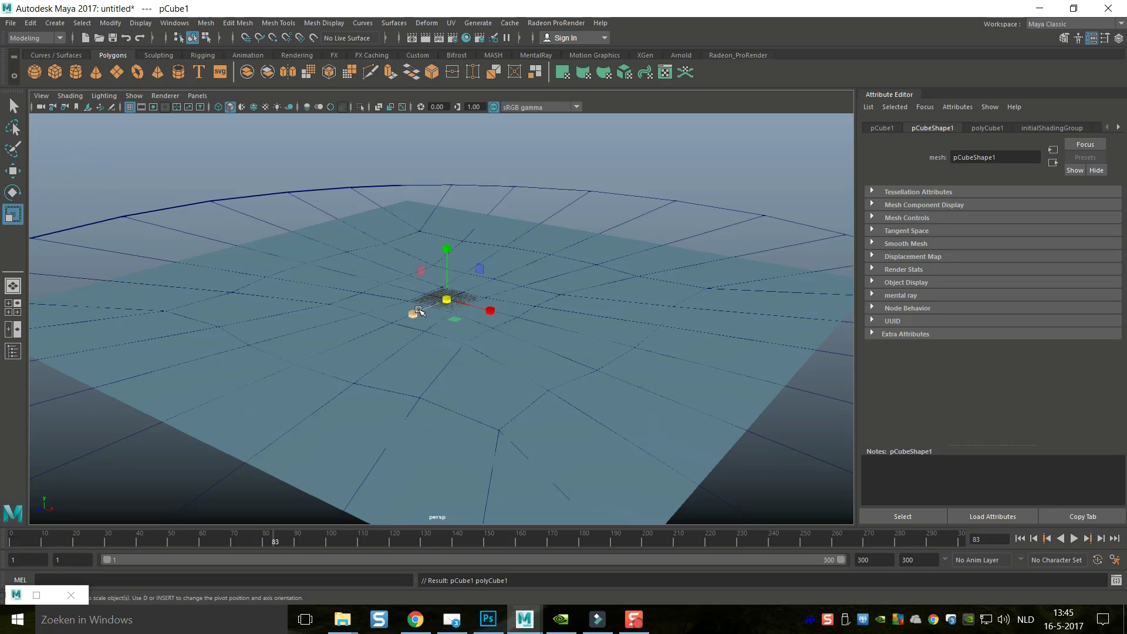
{"action": "scroll", "coordinate": [417, 309], "scroll_direction": "up", "scroll_amount": 5}
{"action": "left_click_drag", "start_coordinate": [477, 218], "coordinate": [593, 249]}
{"action": "scroll", "coordinate": [579, 266], "scroll_direction": "down", "scroll_amount": 6}
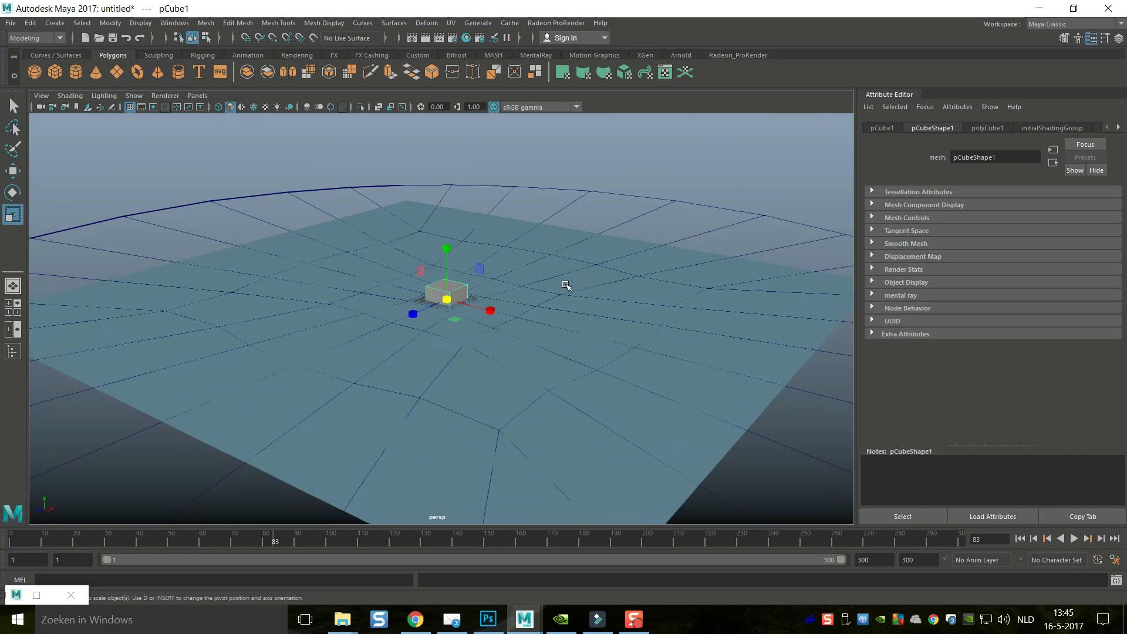
{"action": "scroll", "coordinate": [575, 299], "scroll_direction": "up", "scroll_amount": 2}
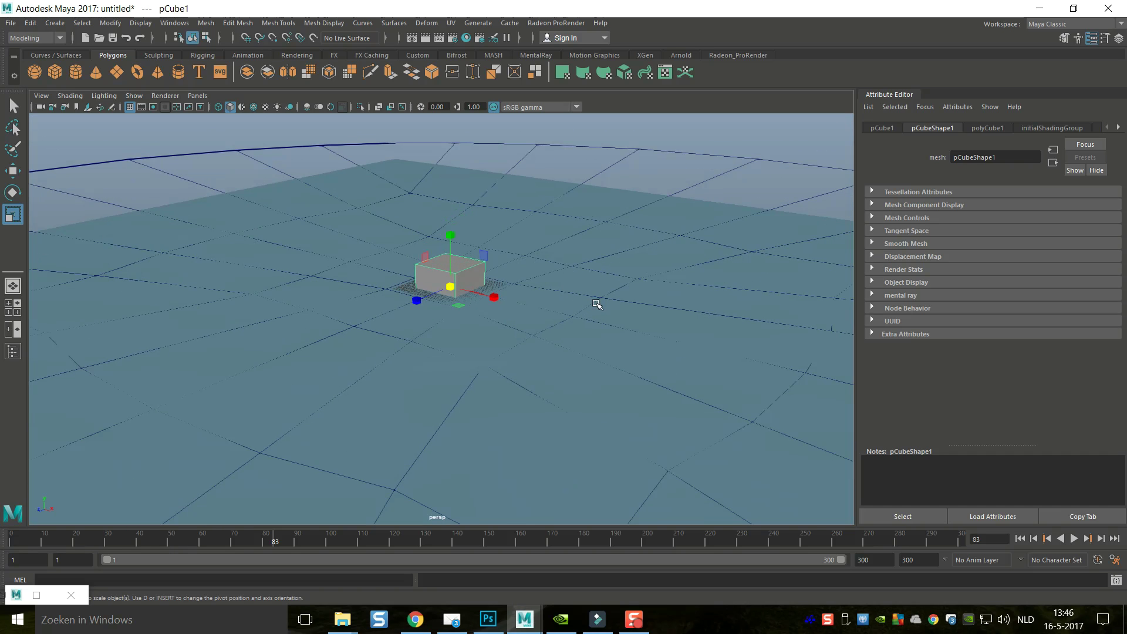
{"action": "scroll", "coordinate": [619, 315], "scroll_direction": "up", "scroll_amount": 2}
{"action": "scroll", "coordinate": [620, 315], "scroll_direction": "up", "scroll_amount": 2}
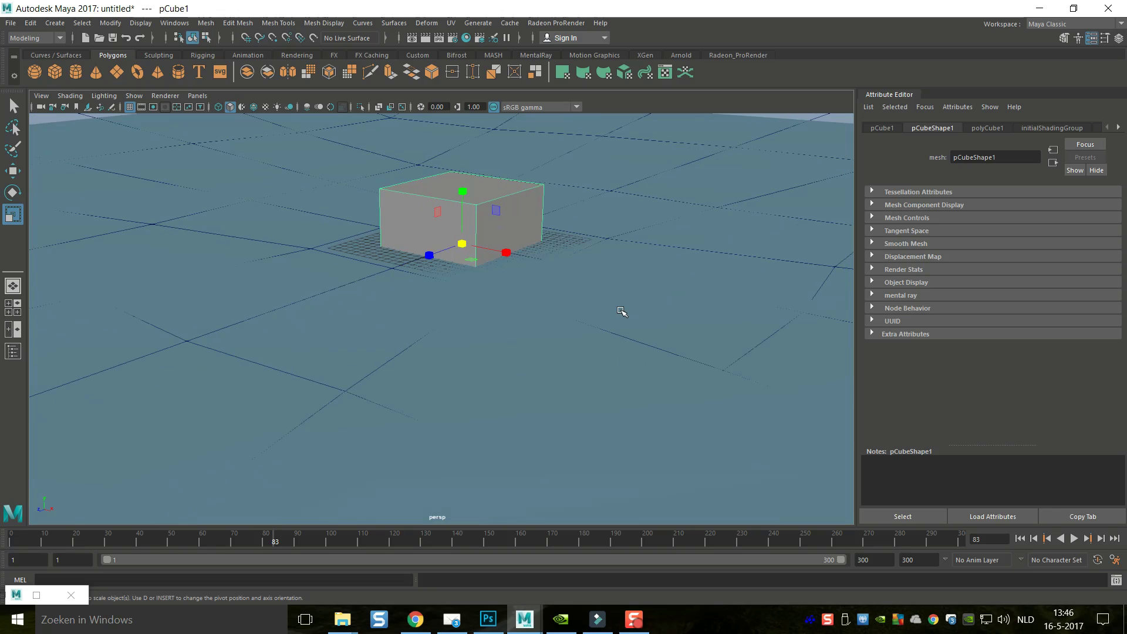
- Play the animation to check the cube against the waves in wireframe and shaded display, stop it and return to frame 1
{"action": "left_click", "coordinate": [1074, 538]}
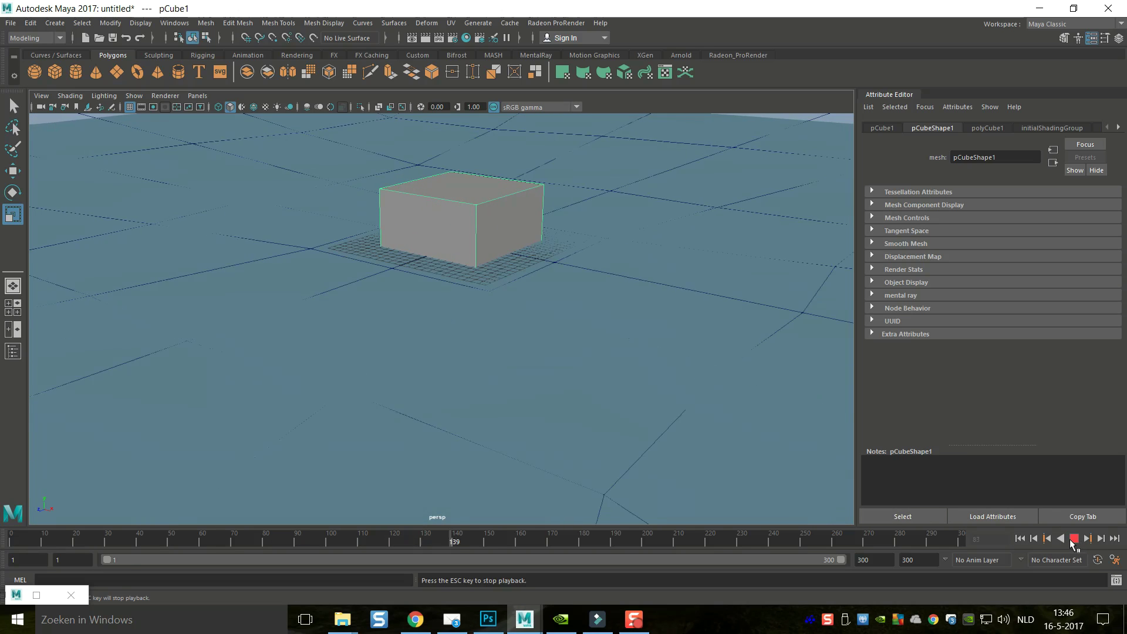
{"action": "mouse_move", "coordinate": [596, 320]}
{"action": "left_mouse_down", "text": "alt"}
{"action": "mouse_move", "coordinate": [583, 307]}
{"action": "mouse_move", "coordinate": [583, 319]}
{"action": "left_mouse_up", "text": "alt"}
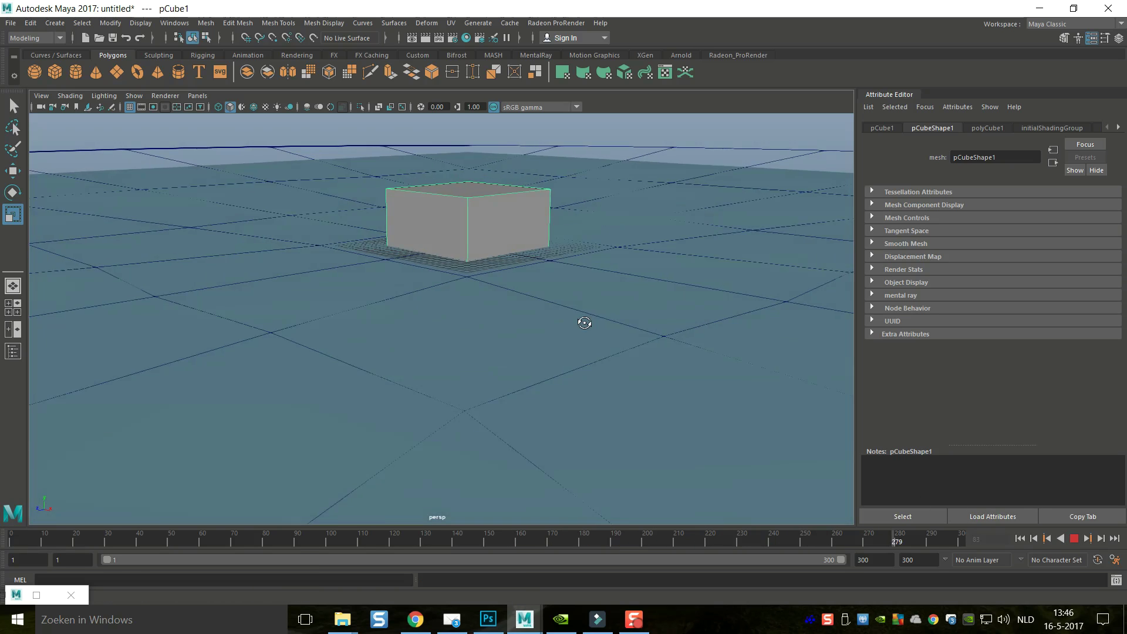
{"action": "key", "text": "4"}
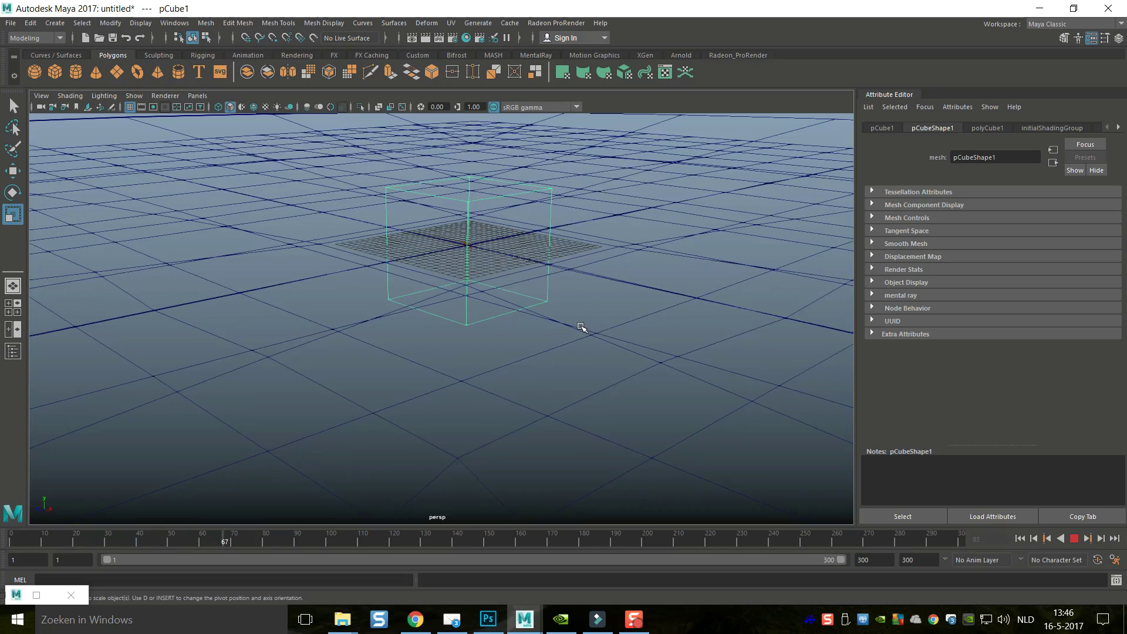
{"action": "left_click_drag", "start_coordinate": [558, 329], "coordinate": [553, 352], "text": "alt"}
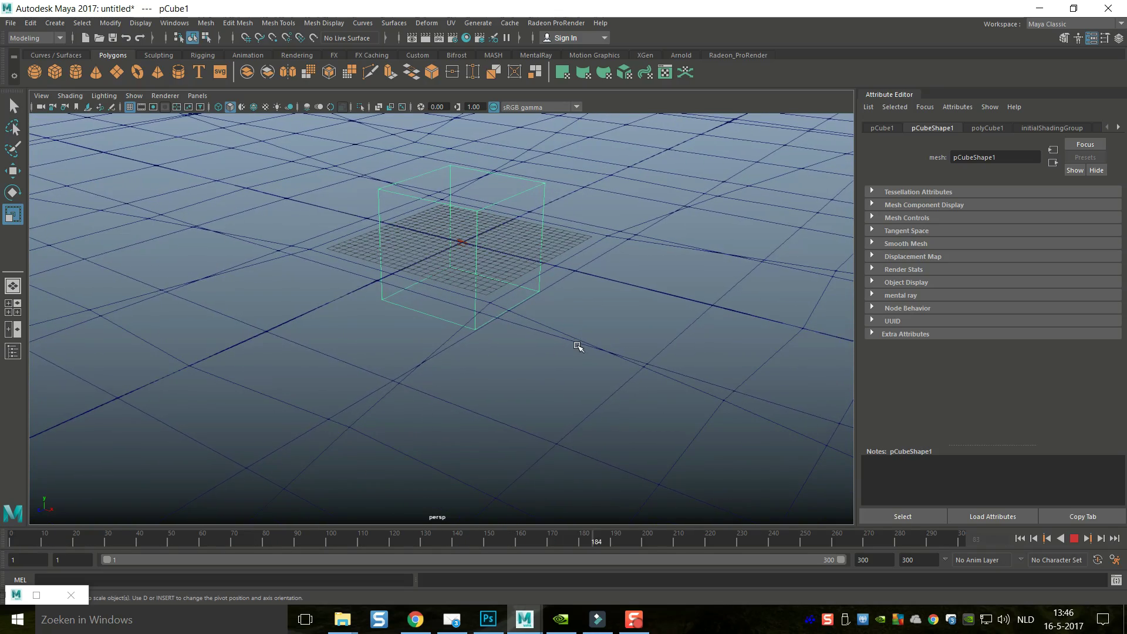
{"action": "key", "text": "5"}
{"action": "key", "text": "alt+b"}
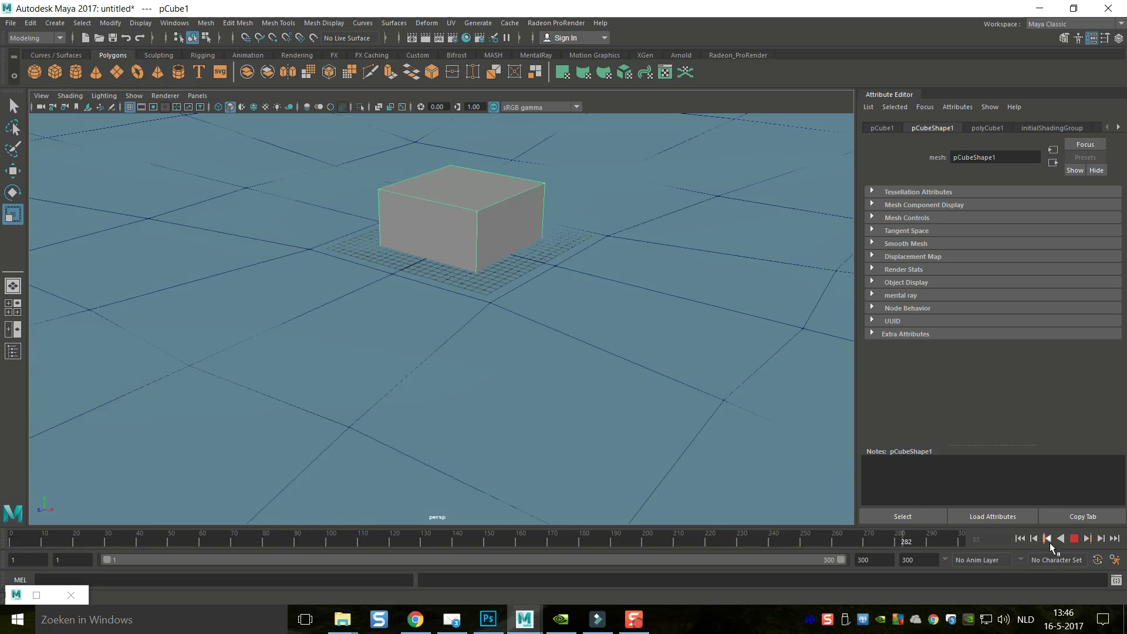
{"action": "left_click", "coordinate": [1073, 538]}
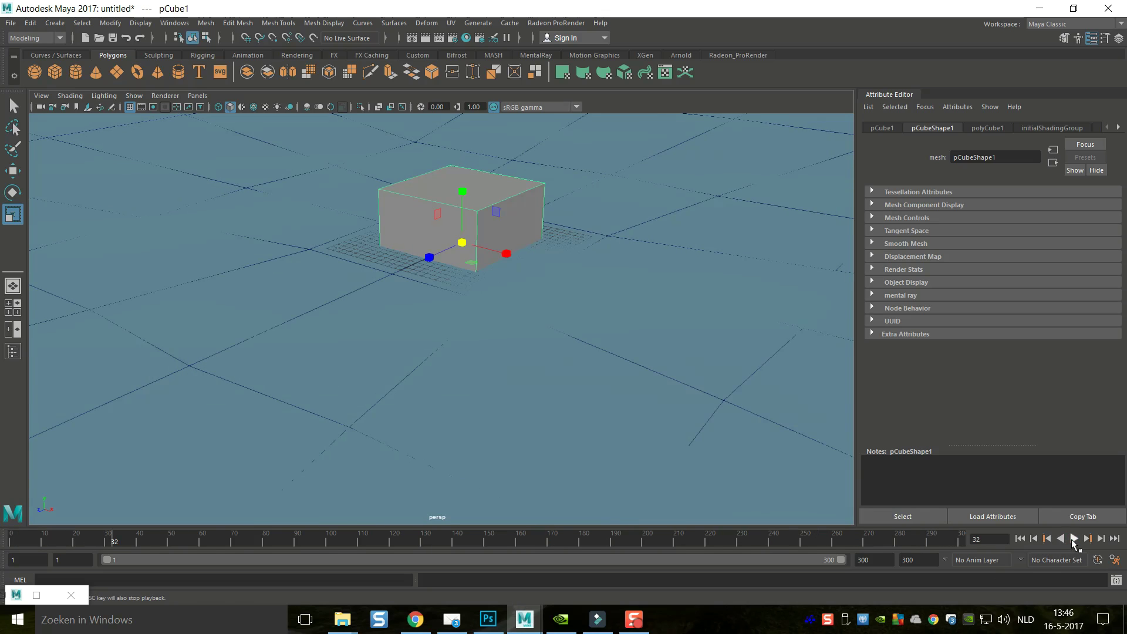
{"action": "left_click", "coordinate": [1019, 538]}
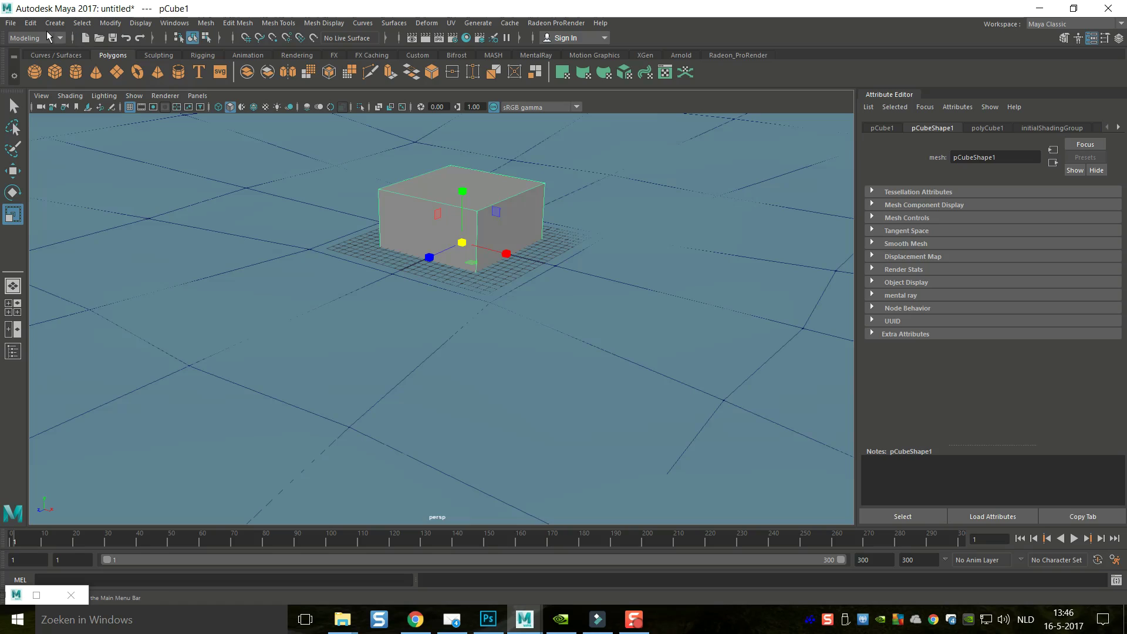
- Turn the selected cube into a boat on the ocean with Make Boats from the FX tools, leaving Free transform off
{"action": "left_click", "coordinate": [23, 38]}
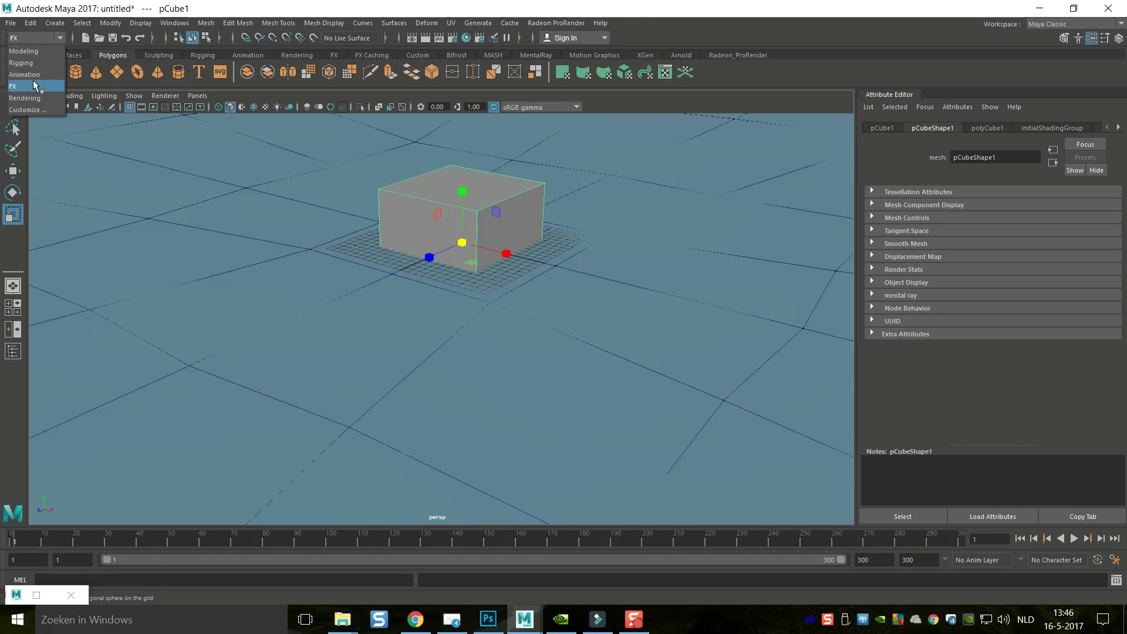
{"action": "left_click", "coordinate": [32, 86]}
{"action": "left_click", "coordinate": [245, 23]}
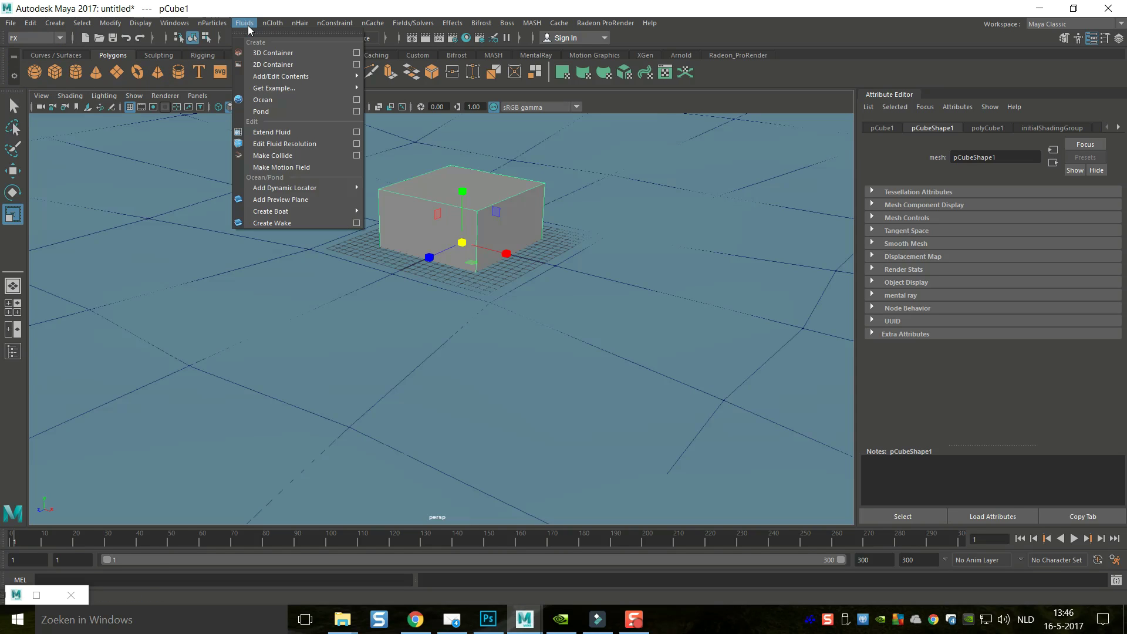
{"action": "mouse_move", "coordinate": [305, 210]}
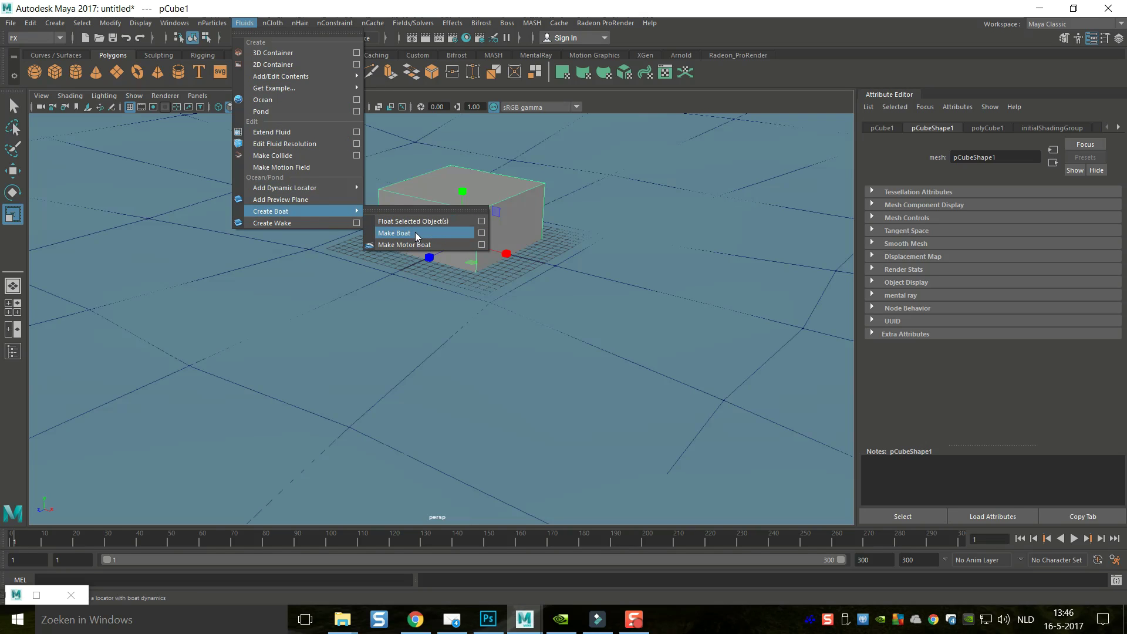
{"action": "left_click", "coordinate": [482, 233]}
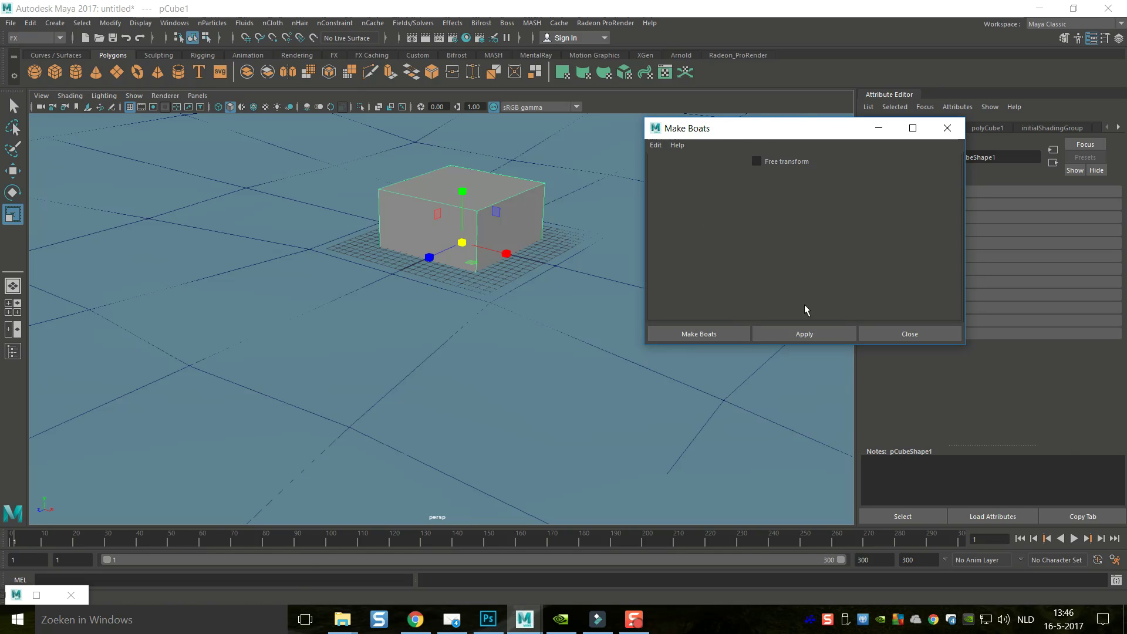
{"action": "left_click", "coordinate": [698, 334]}
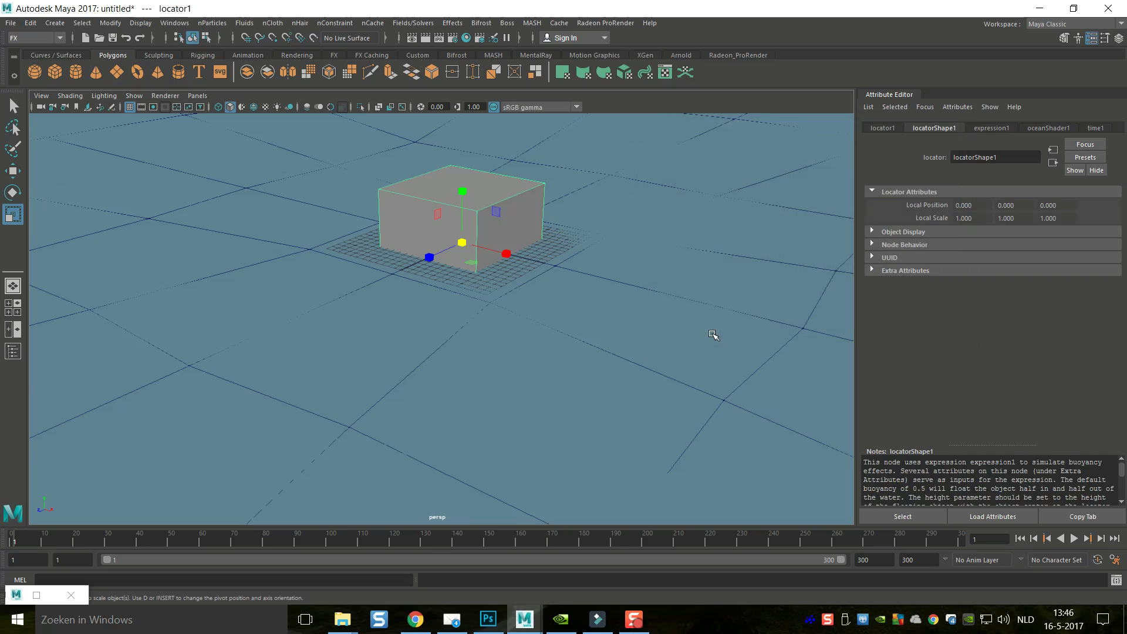
- Play the animation and examine the boat cube's floating motion on the waves up close and near water level
{"action": "left_click", "coordinate": [1074, 538]}
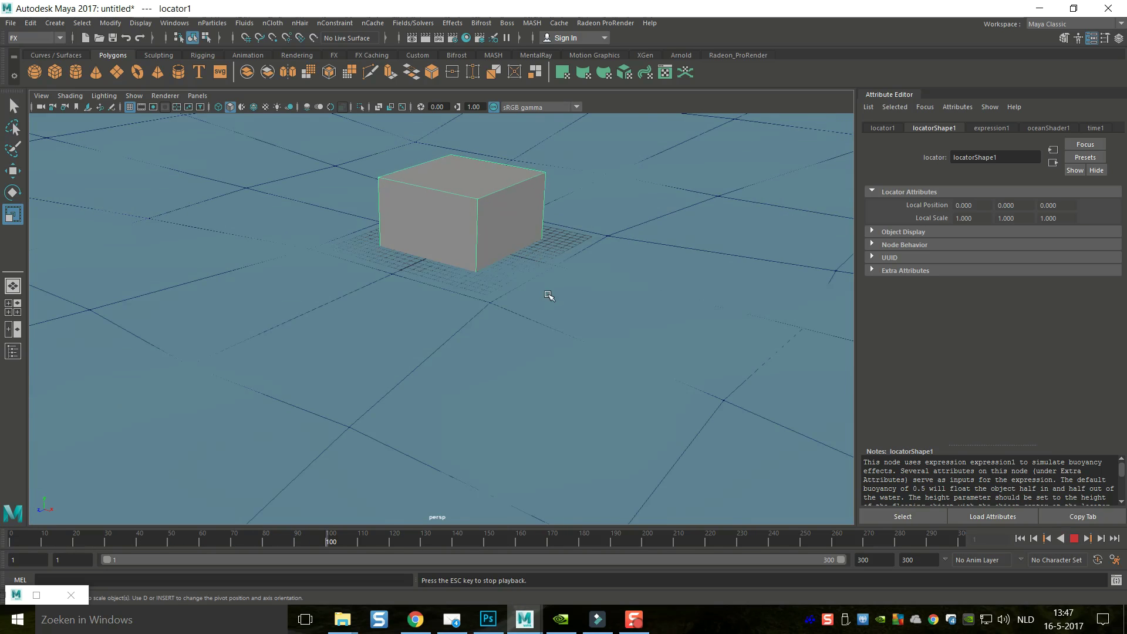
{"action": "scroll", "coordinate": [553, 302], "scroll_direction": "up", "scroll_amount": 2}
{"action": "scroll", "coordinate": [554, 303], "scroll_direction": "down", "scroll_amount": 3}
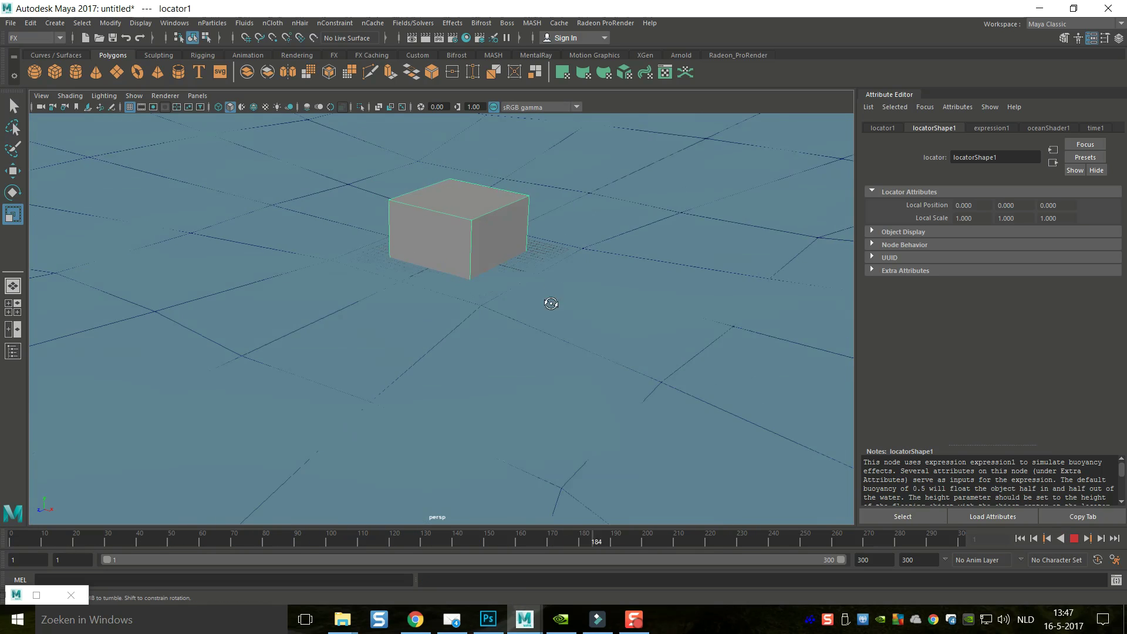
{"action": "left_click_drag", "start_coordinate": [551, 305], "coordinate": [516, 284], "text": "alt"}
{"action": "middle_click_drag", "start_coordinate": [516, 285], "coordinate": [516, 322], "text": "alt"}
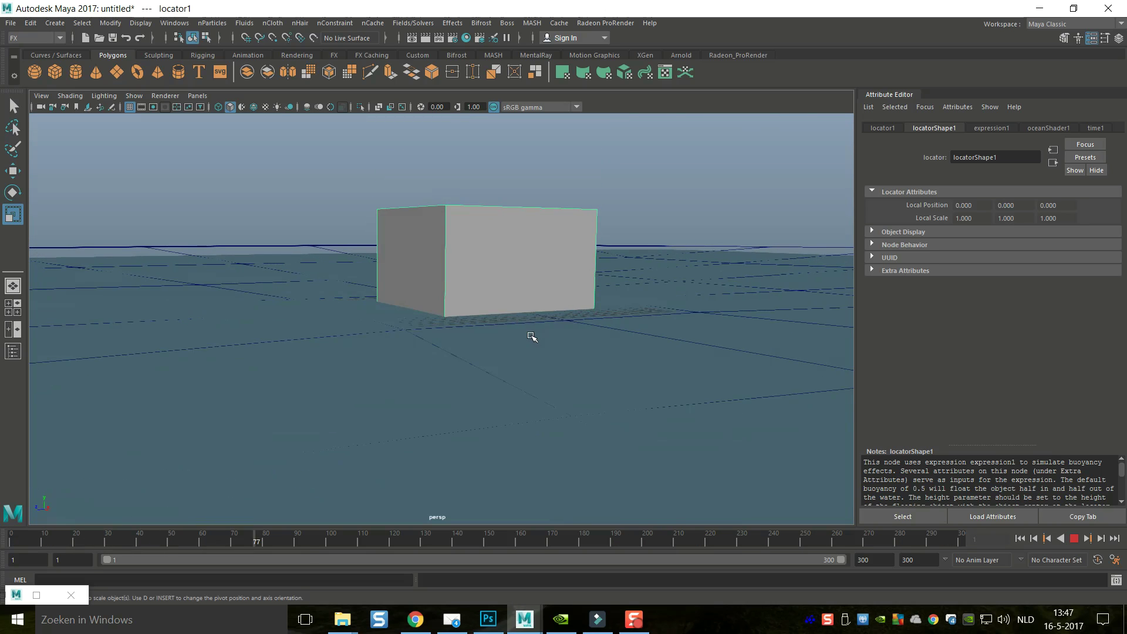
{"action": "scroll", "coordinate": [533, 333], "scroll_direction": "up", "scroll_amount": 4}
{"action": "left_click_drag", "start_coordinate": [534, 322], "coordinate": [494, 492], "text": "alt"}
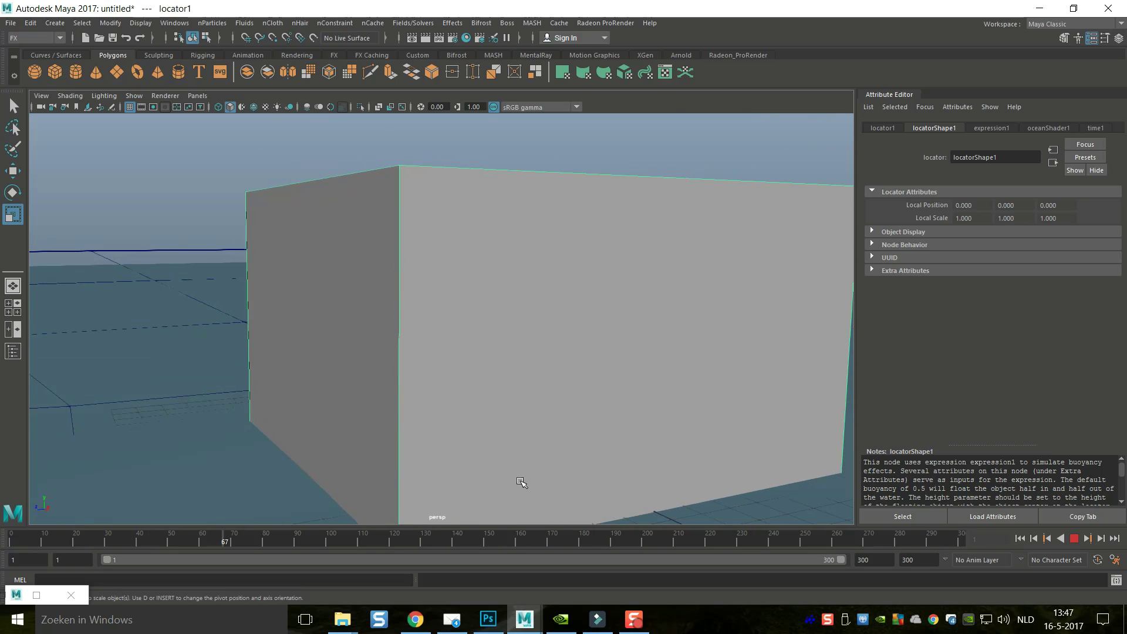
{"action": "scroll", "coordinate": [208, 388], "scroll_direction": "down", "scroll_amount": 5}
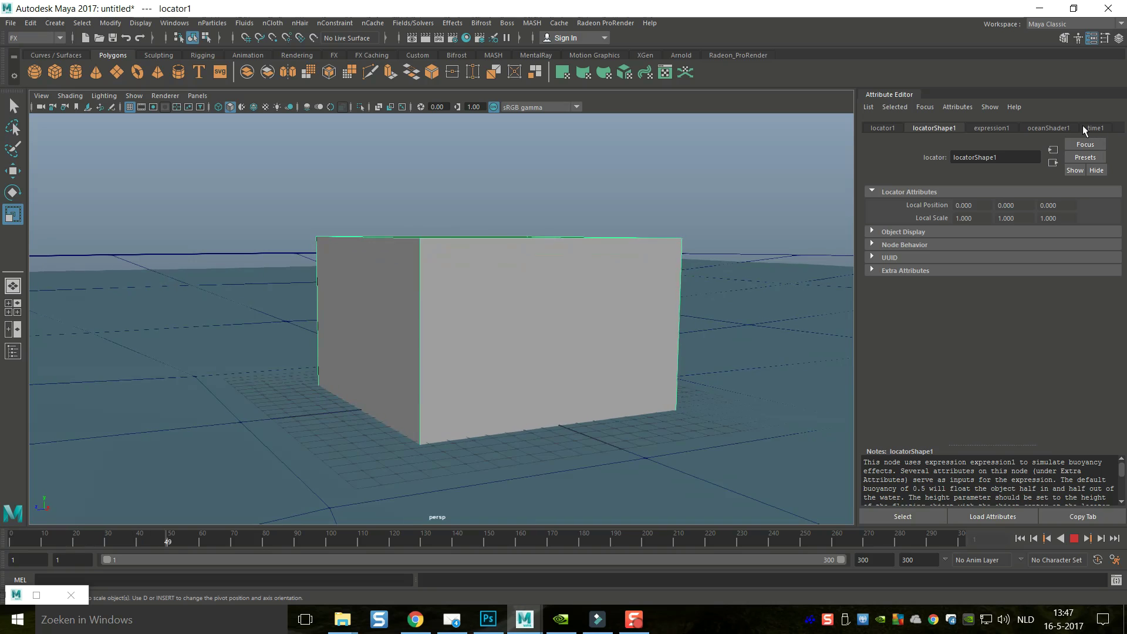
- Review the boat locator's expression, transform and shape attributes while the animation plays
{"action": "left_click", "coordinate": [993, 128]}
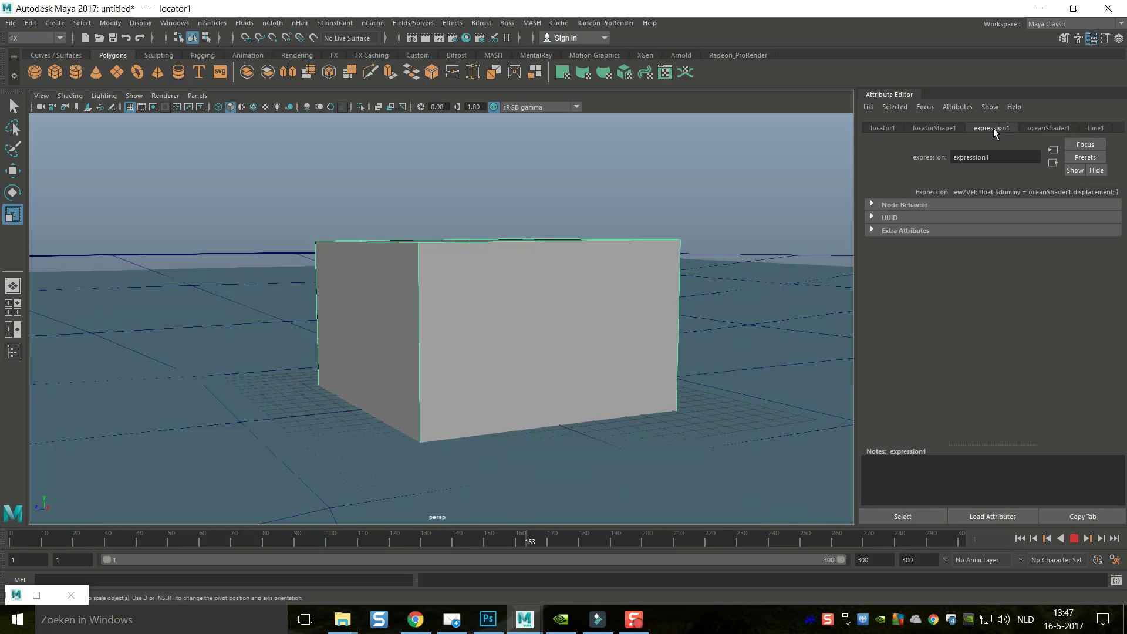
{"action": "left_click", "coordinate": [879, 129]}
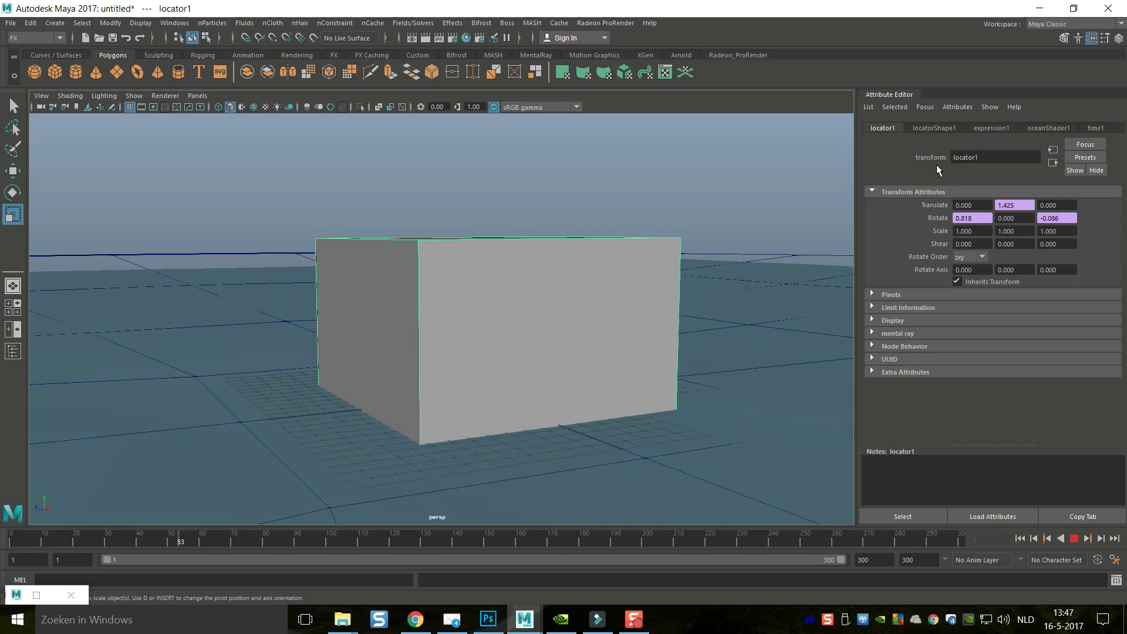
{"action": "left_click", "coordinate": [945, 128]}
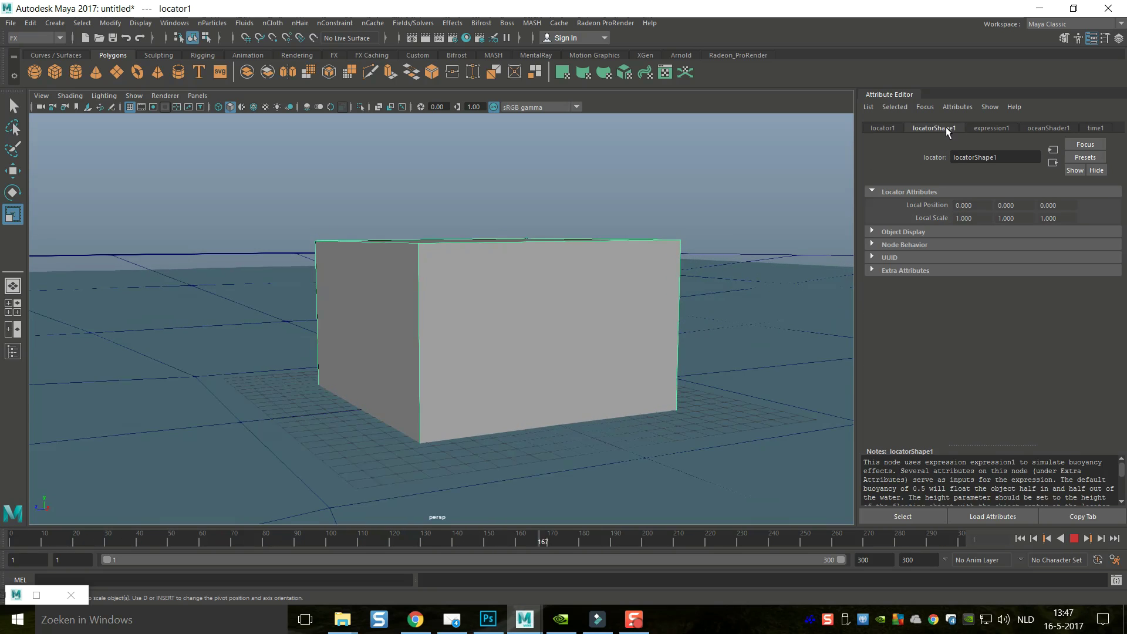